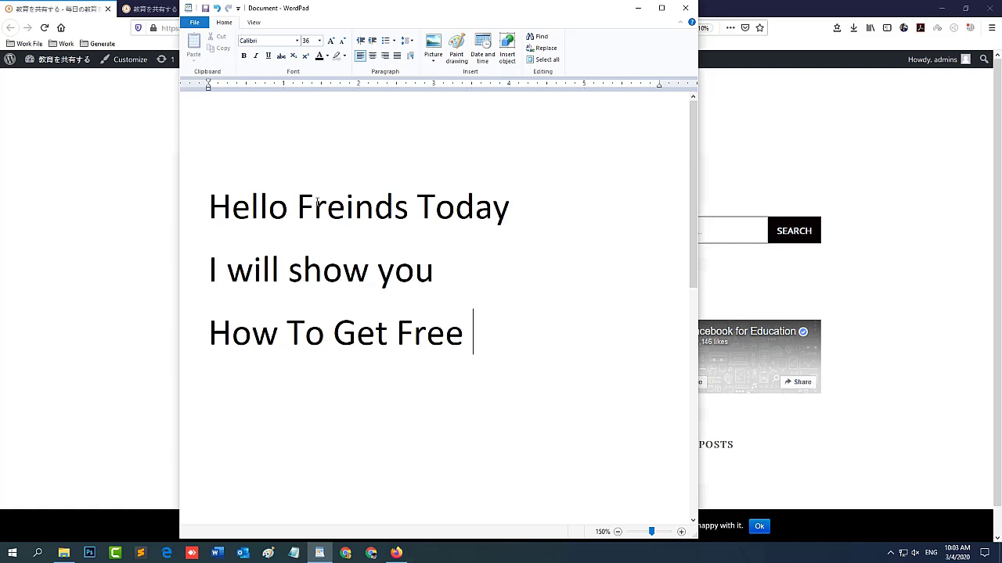
# Complete the intro with "Really Simple SSL For setup in your wordpress website" and widen the document window.
pyautogui.write('Really Simple')
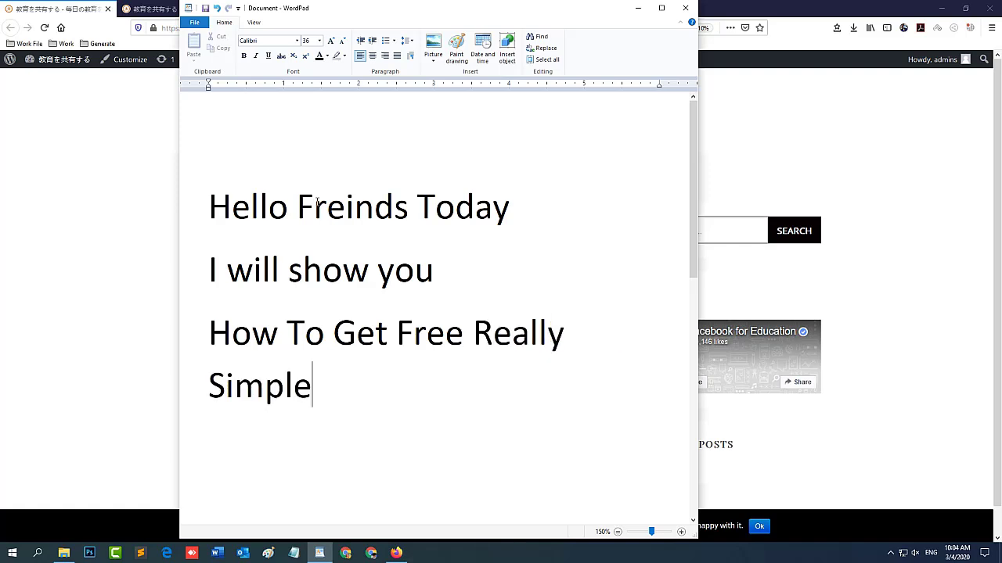
pyautogui.moveTo(698, 309); pyautogui.dragTo(862, 301)
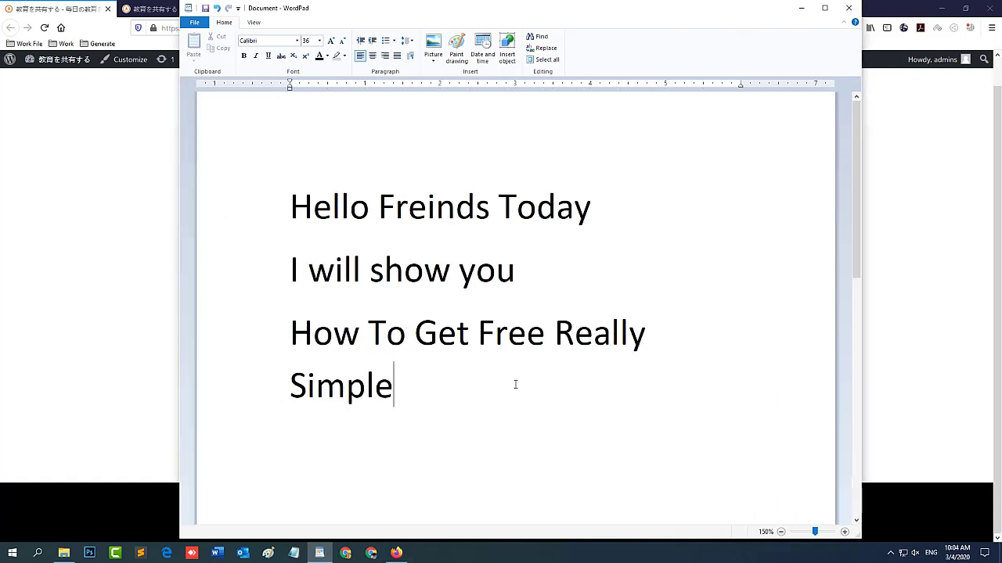
pyautogui.write('SSL ')
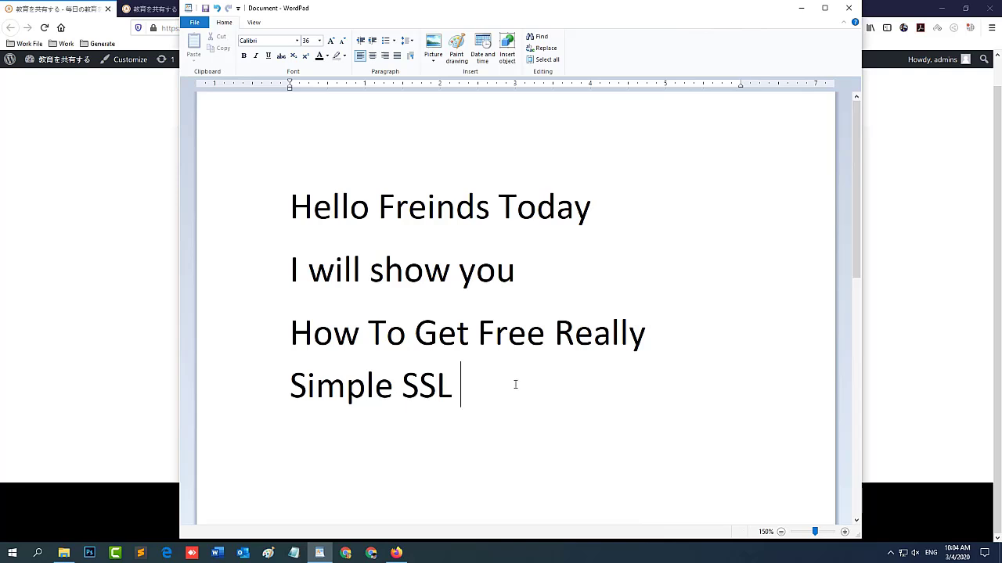
pyautogui.write('For seti')
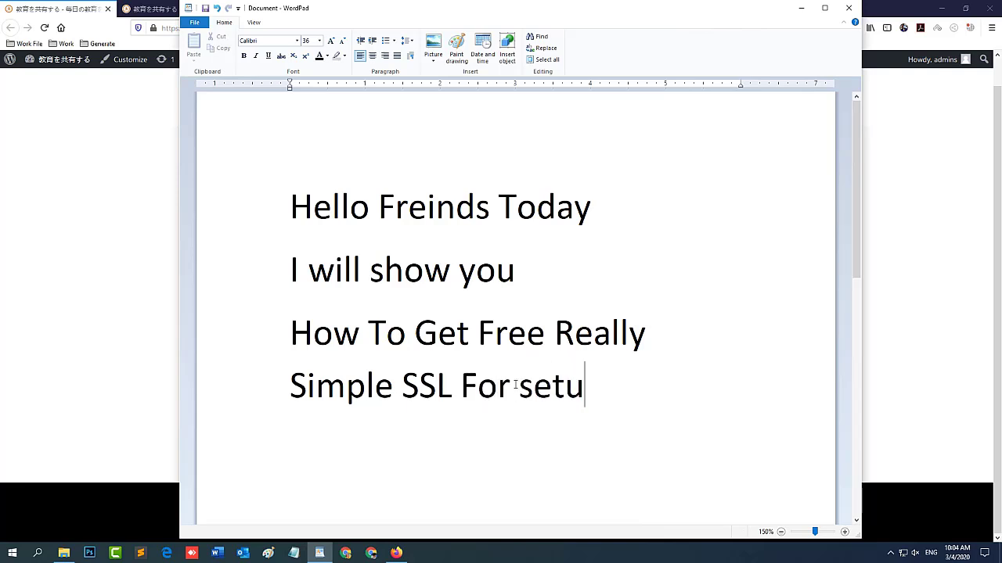
pyautogui.write('p in your')
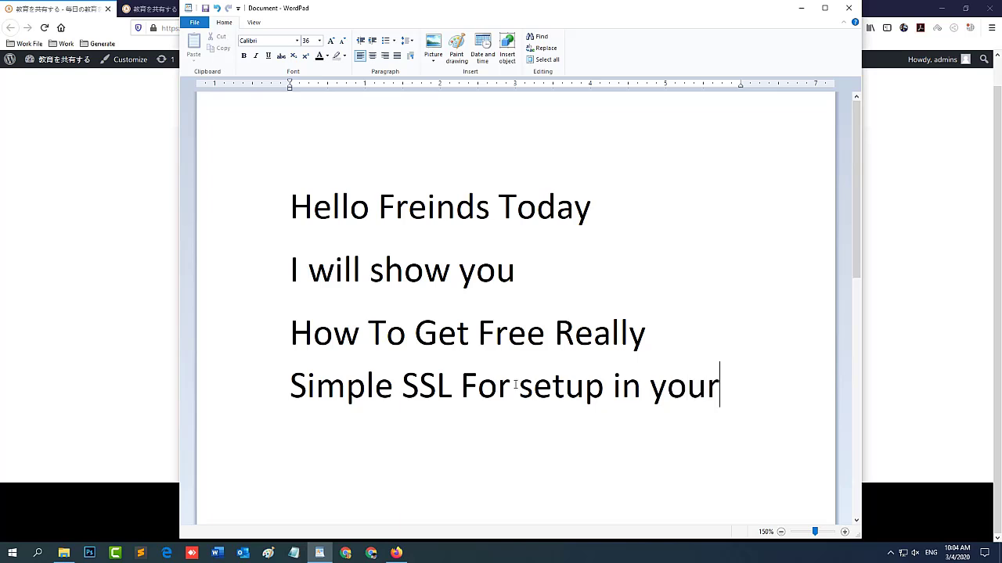
pyautogui.write(' wordpes')
pyautogui.press('BackSpace')
pyautogui.press('BackSpace')
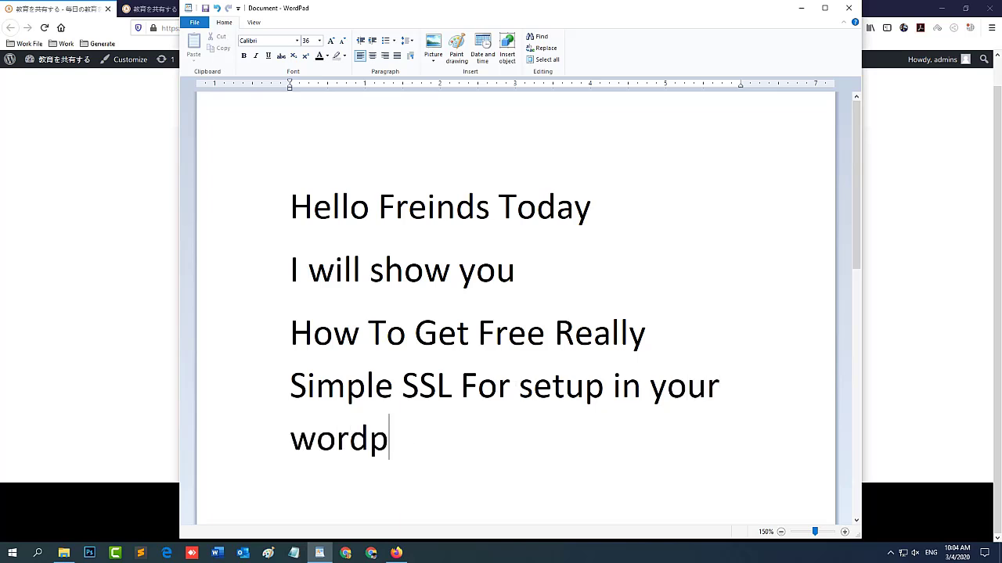
pyautogui.write('press website')
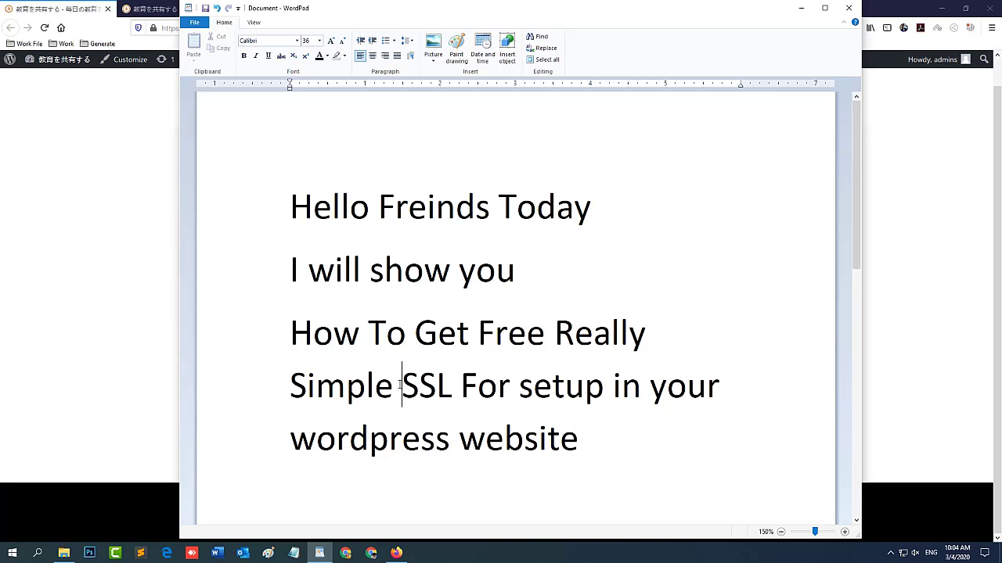
# Replace the whole intro text with the heading "What Is SSL".
pyautogui.moveTo(401, 385); pyautogui.dragTo(304, 230)
pyautogui.write('What Is ')
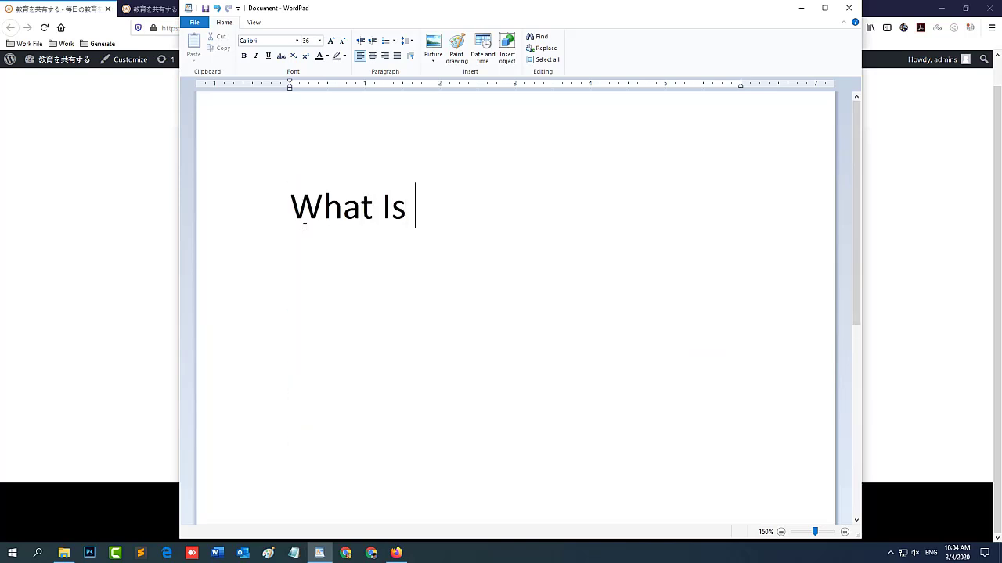
pyautogui.write('SS')
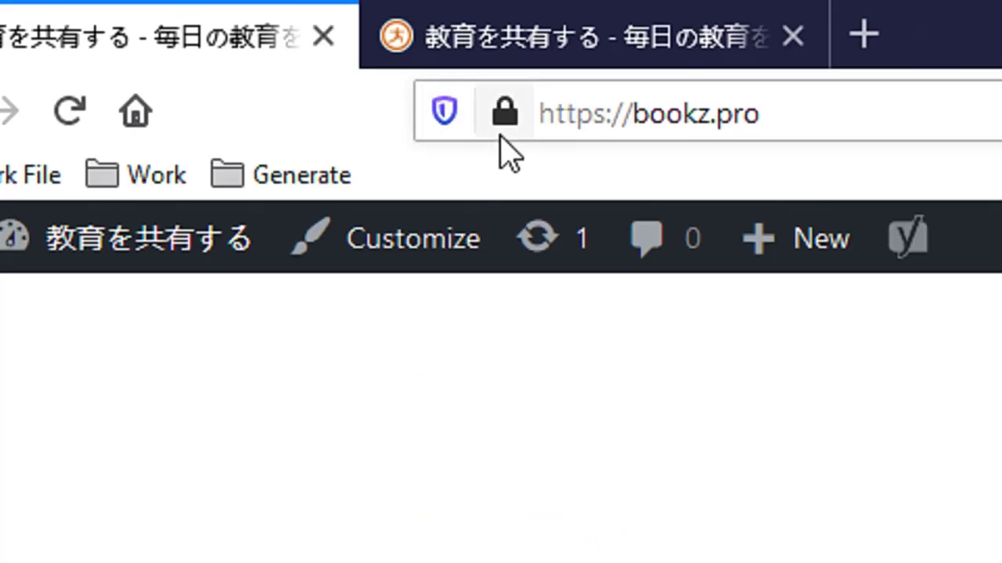
# Switch to Firefox and search the web for "what is ssl" in a new tab.
pyautogui.hotkey('ctrl', 't')
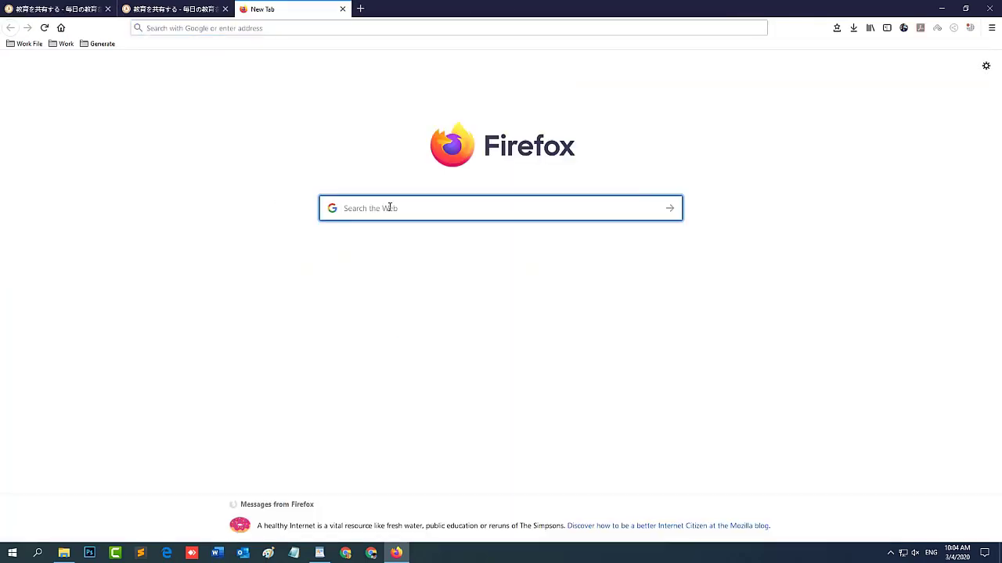
pyautogui.write('what ')
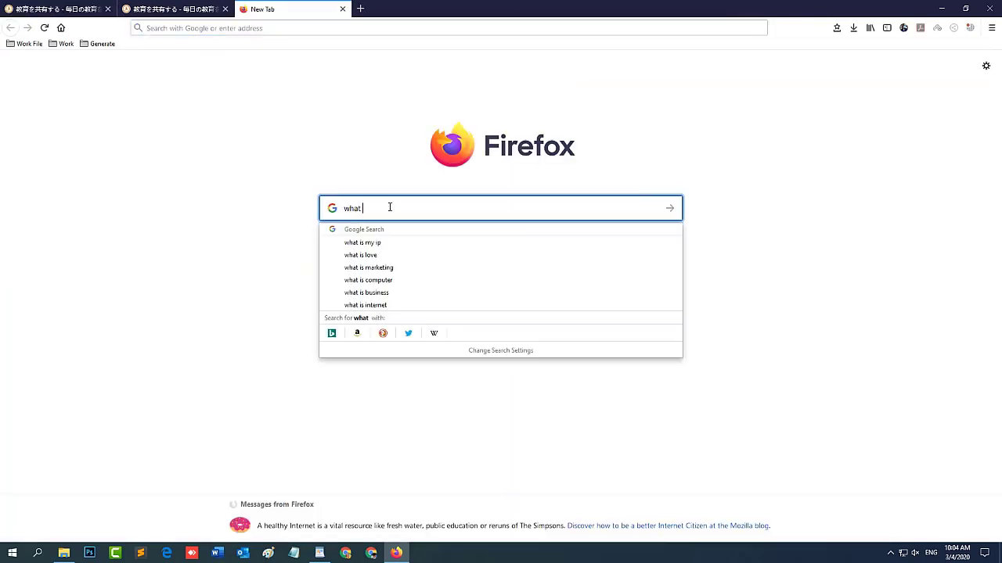
pyautogui.write('is ssl')
pyautogui.press('Return')
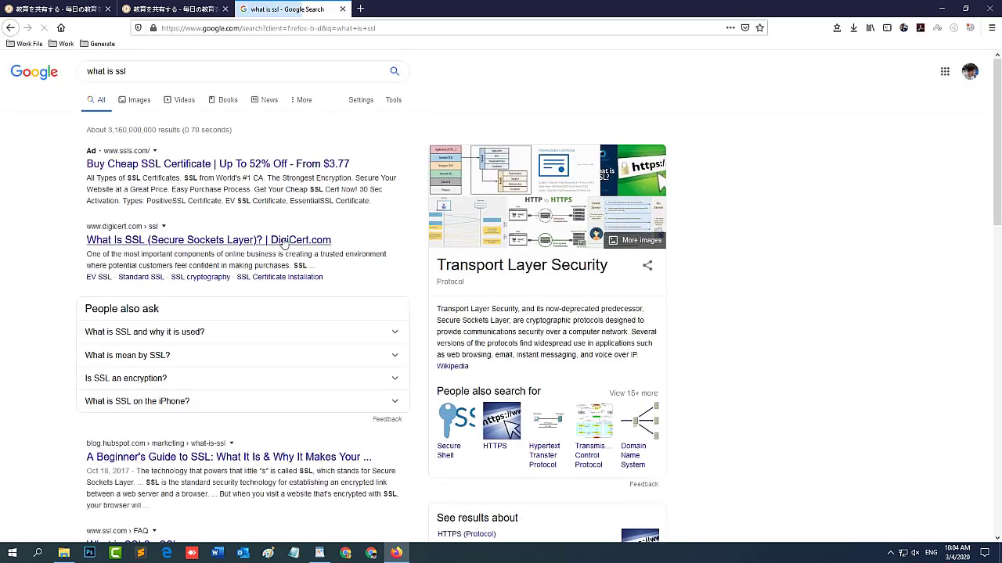
# Read the opening definition in the SSL.com "What is SSL?" article and close its tab.
pyautogui.scroll(-5, 168, 190)
pyautogui.click(169, 190)
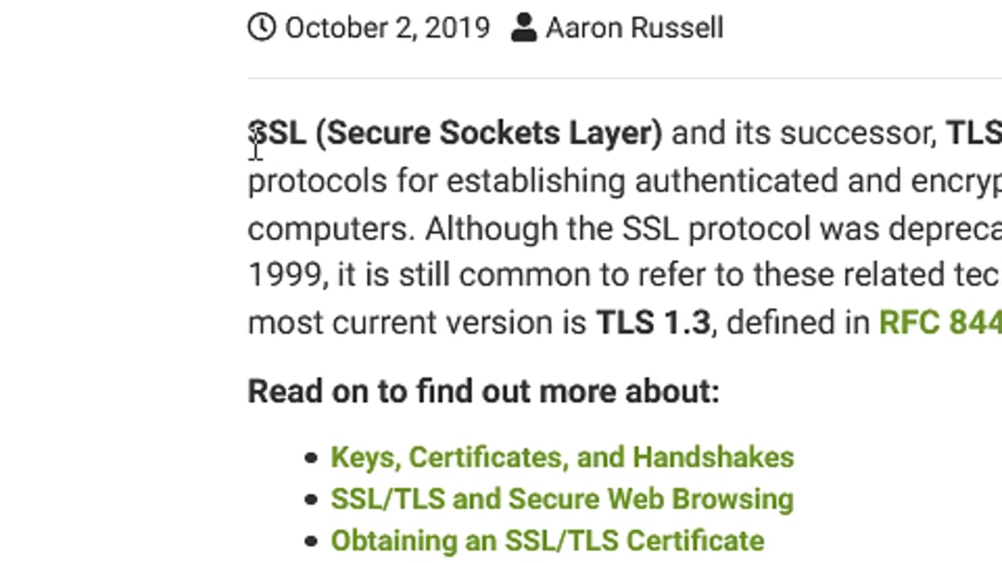
pyautogui.moveTo(255, 147); pyautogui.dragTo(1001, 165)
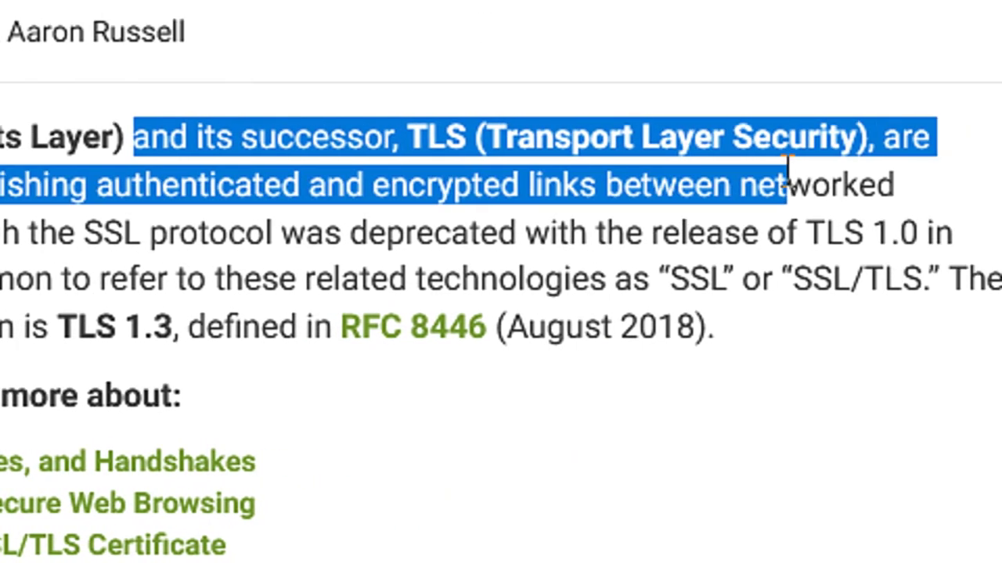
pyautogui.click(788, 176)
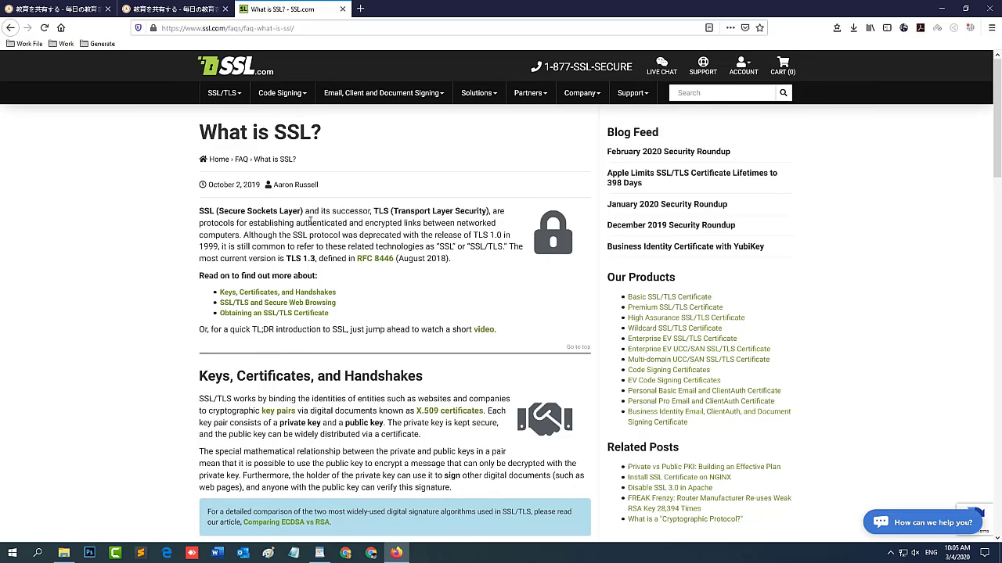
pyautogui.click(343, 9)
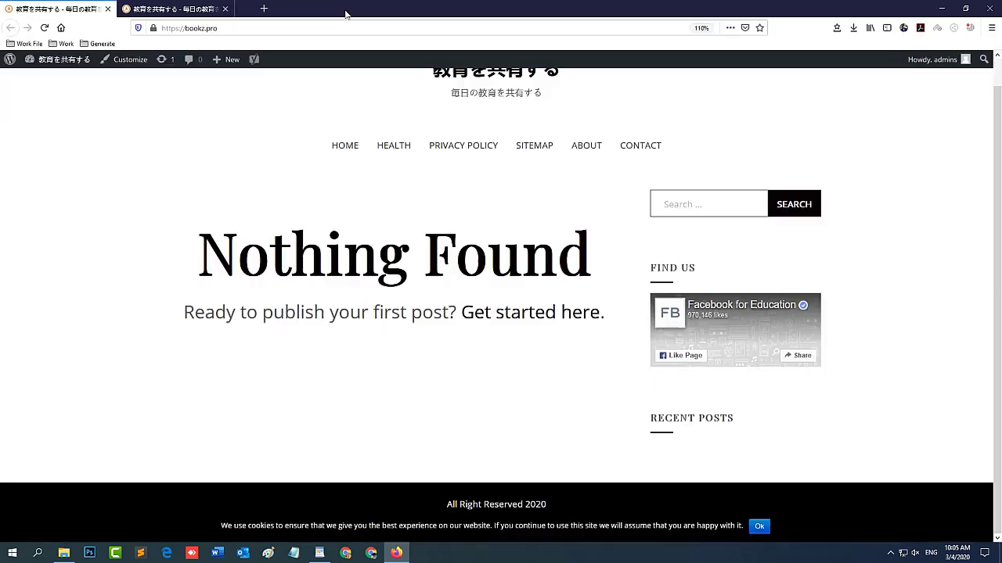
# Check the connection security information of the bookz.pro site and of the weso.pro site.
pyautogui.click(153, 29)
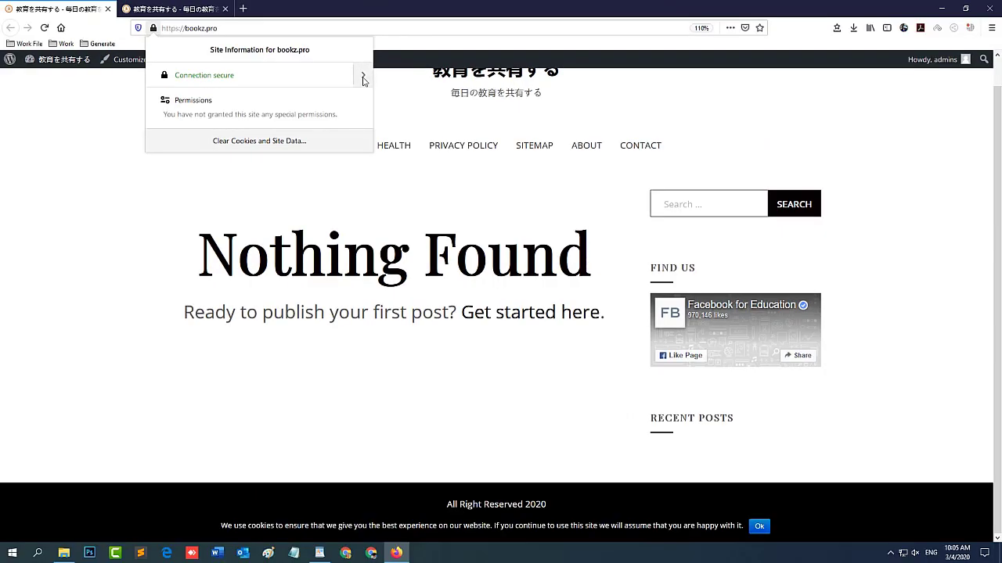
pyautogui.click(875, 273)
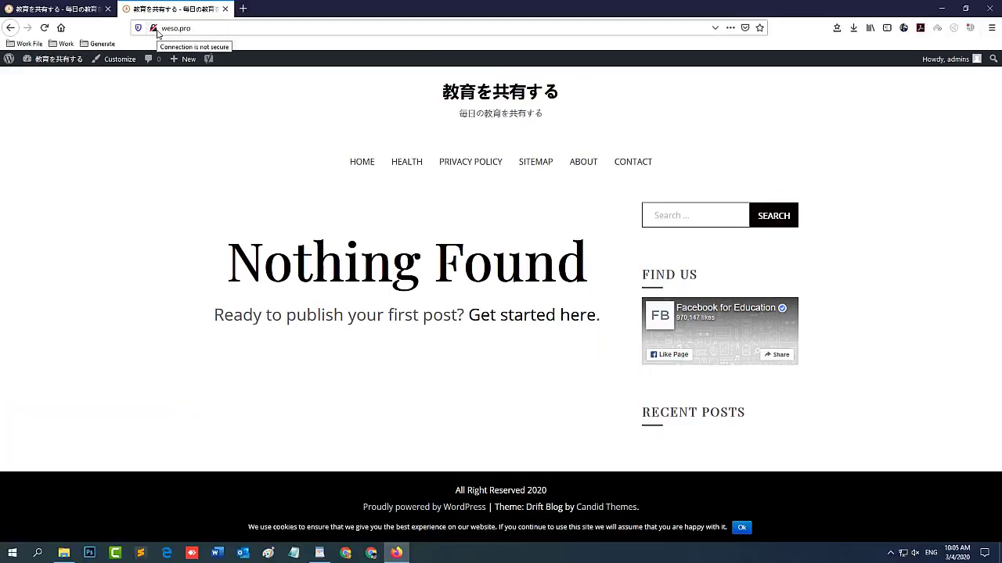
pyautogui.click(153, 28)
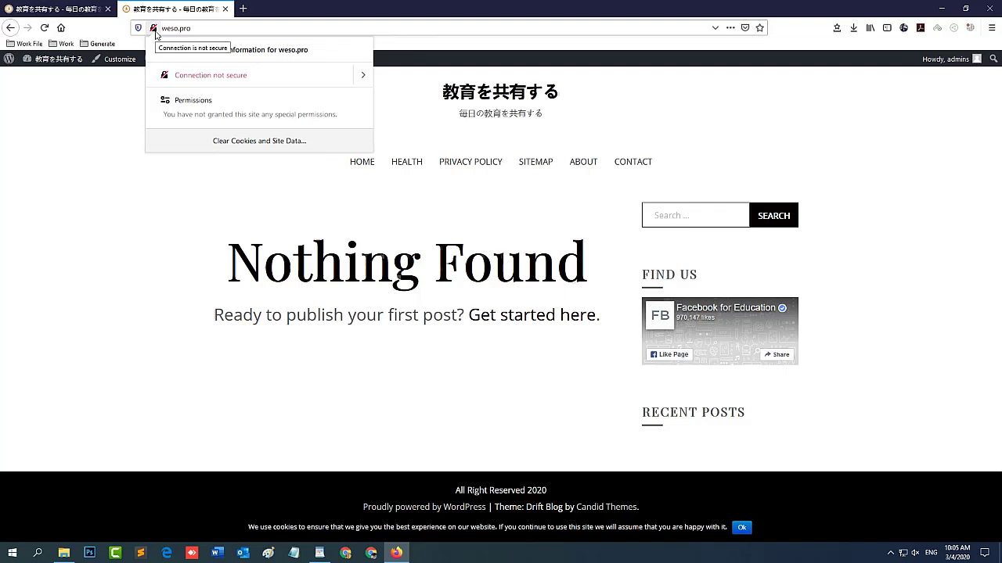
pyautogui.click(155, 29)
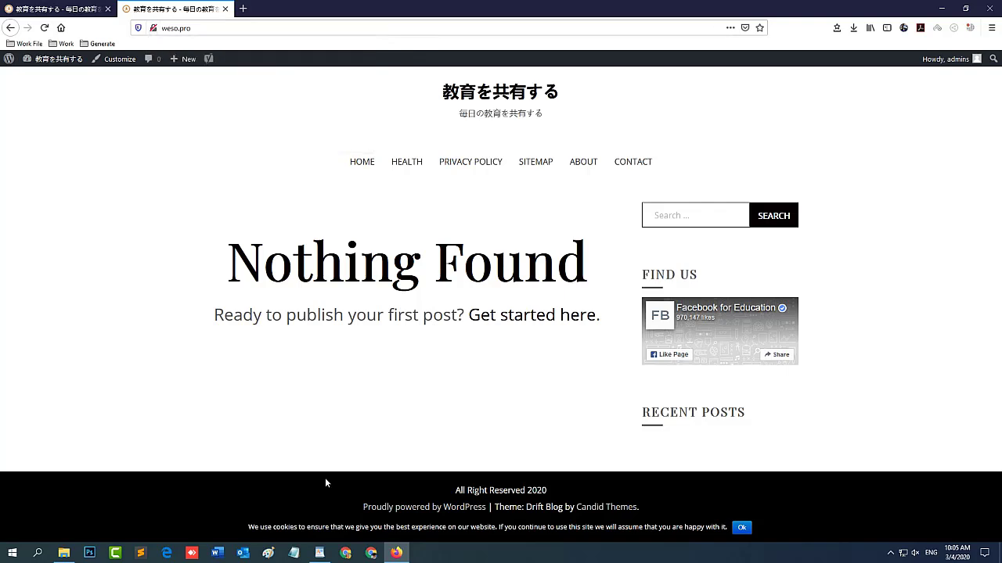
# Switch to WordPad and replace the document text with "First u need go this link for download".
pyautogui.click(319, 553)
pyautogui.hotkey('ctrl', 'a')
pyautogui.write('F')
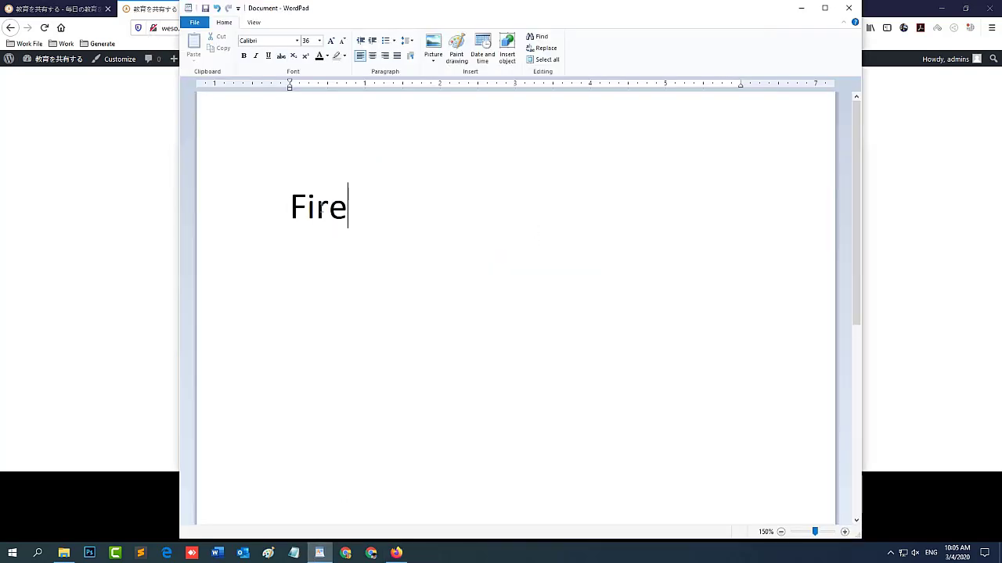
pyautogui.write('irst u need go')
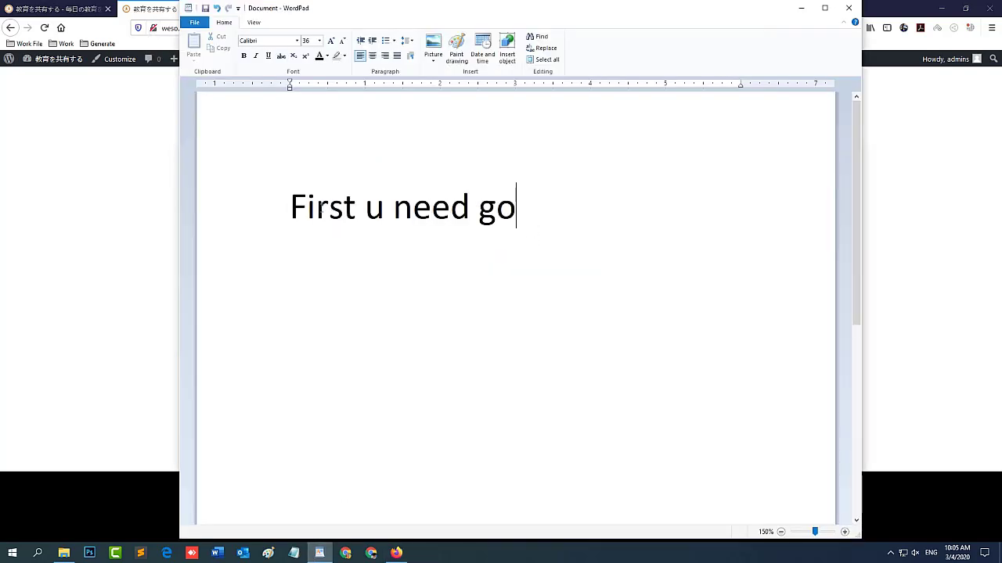
pyautogui.write(' this link ')
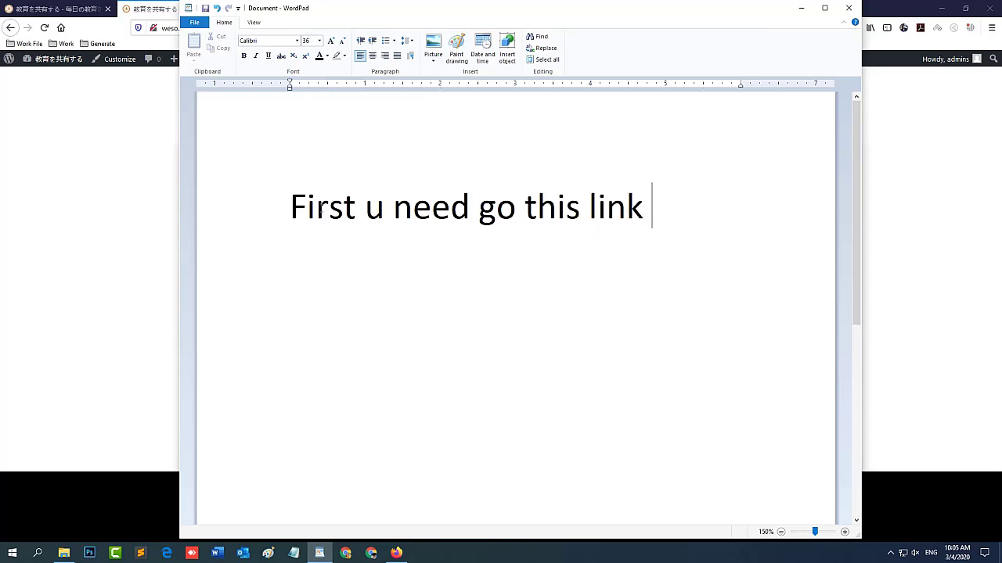
pyautogui.write('for download')
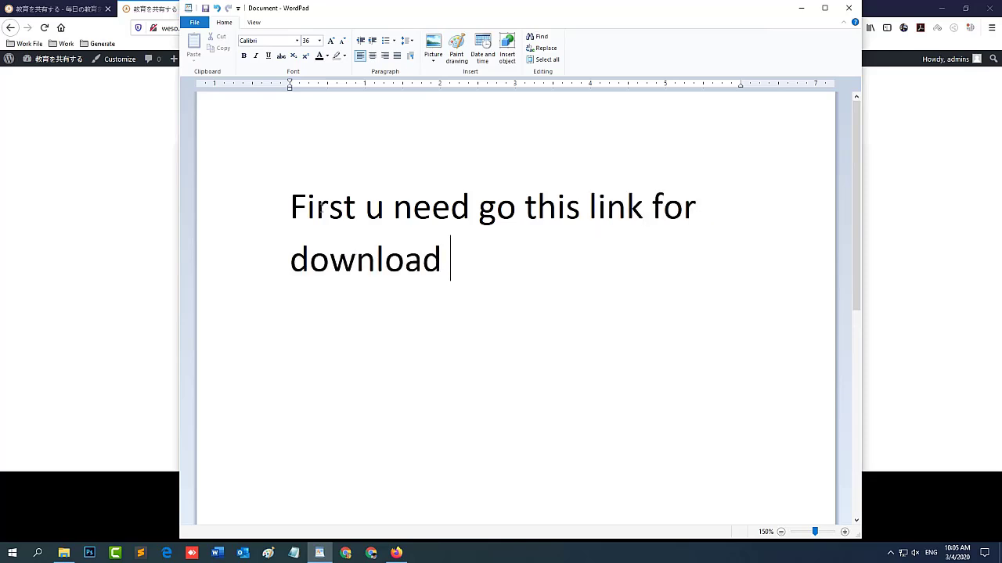
pyautogui.scroll(-5, 476, 253)
pyautogui.moveTo(398, 507); pyautogui.dragTo(292, 507)
pyautogui.rightClick(298, 507)
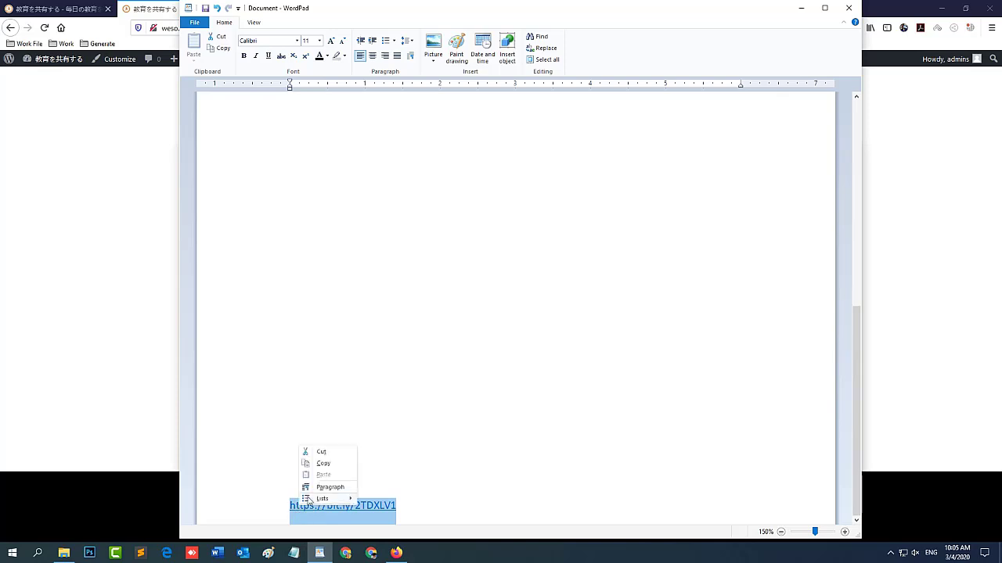
pyautogui.click(322, 464)
pyautogui.click(437, 310)
pyautogui.scroll(5, 454, 290)
pyautogui.hotkey('ctrl', 'v')
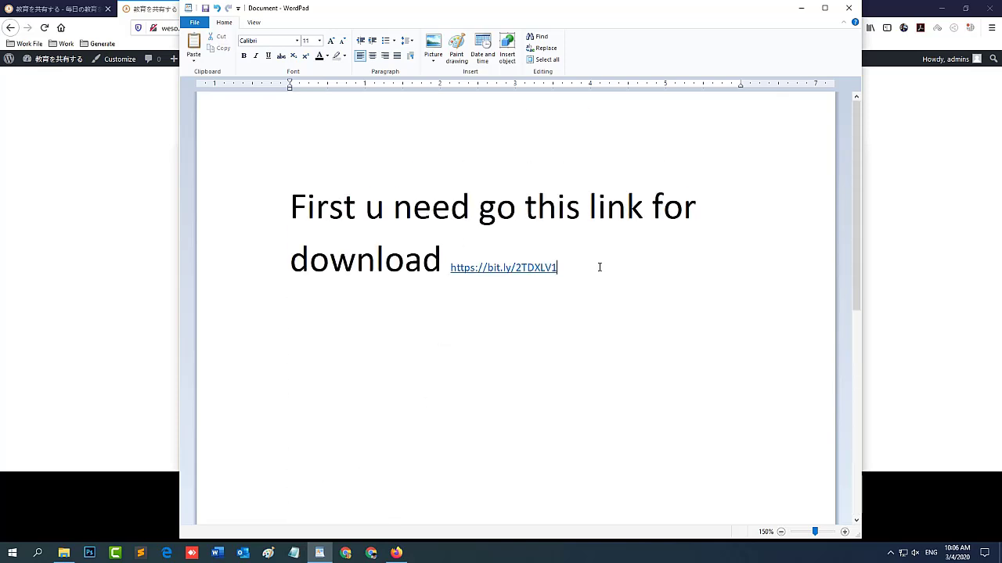
# Replace the pasted link with "I will put in description" and highlight the word "description".
pyautogui.moveTo(590, 267); pyautogui.dragTo(482, 261)
pyautogui.press('BackSpace')
pyautogui.write('I will ')
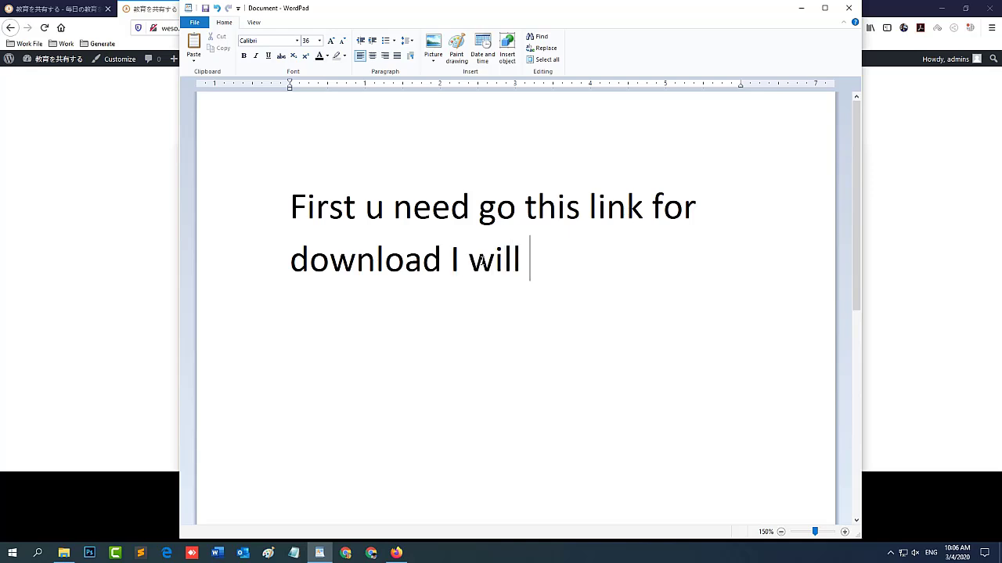
pyautogui.write('put in description')
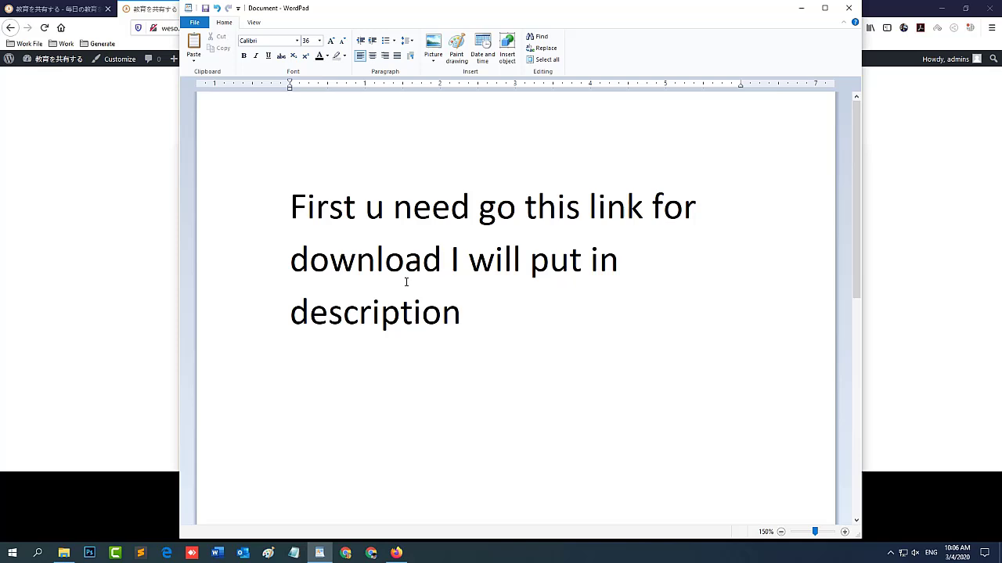
pyautogui.moveTo(463, 316); pyautogui.dragTo(297, 315)
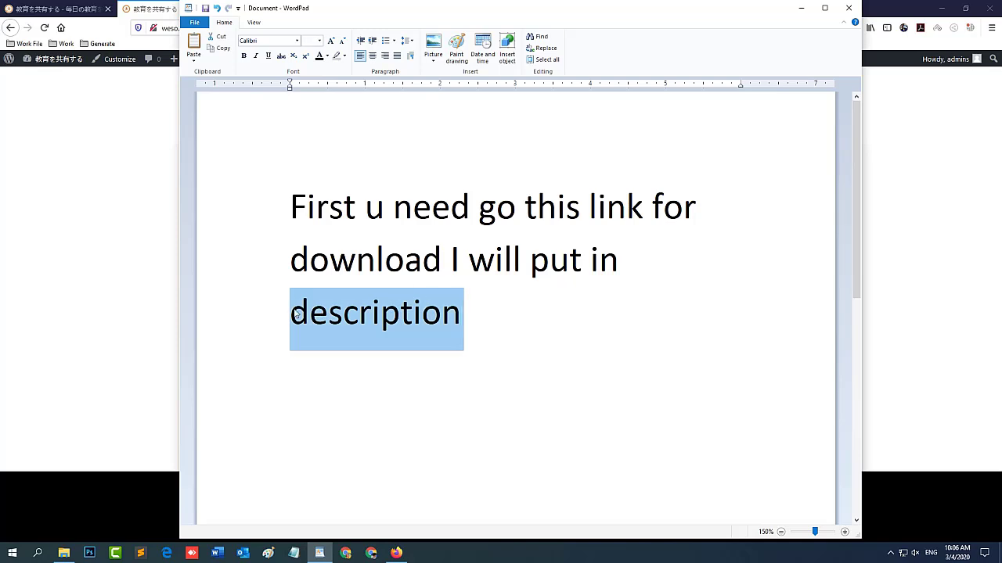
pyautogui.click(797, 8)
pyautogui.click(243, 9)
pyautogui.rightClick(368, 207)
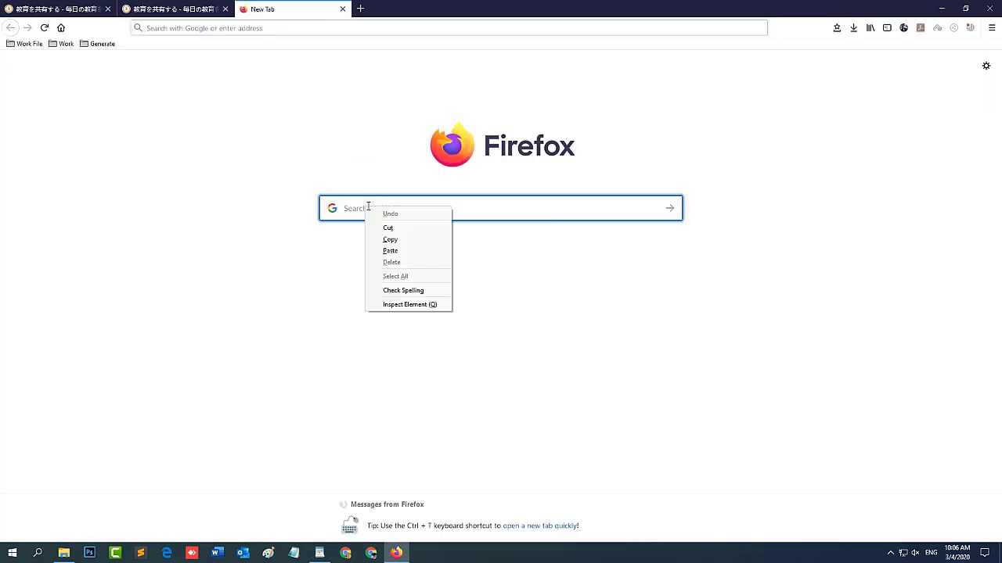
pyautogui.click(392, 247)
pyautogui.press('Return')
pyautogui.click(201, 28)
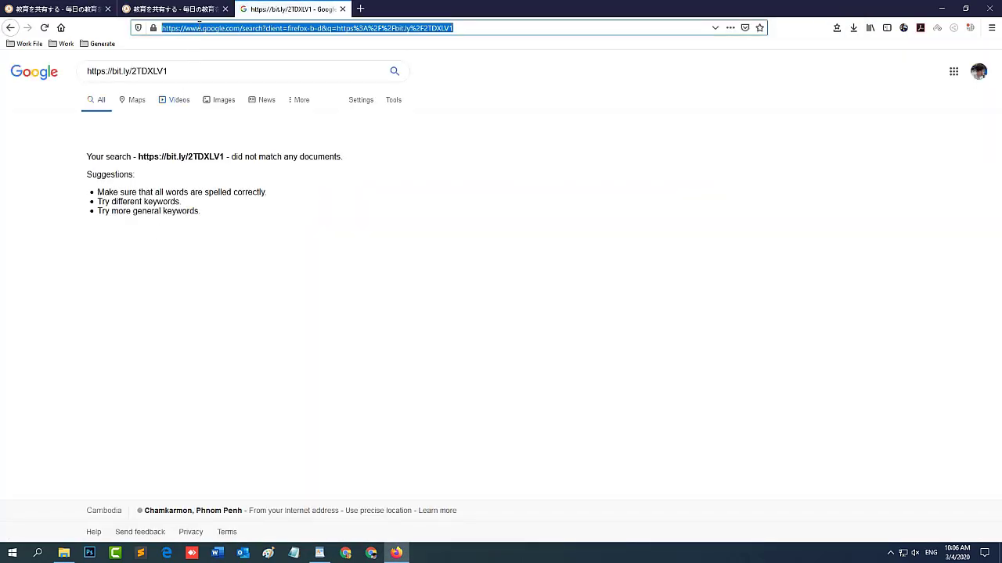
pyautogui.rightClick(200, 27)
pyautogui.click(224, 70)
pyautogui.press('Return')
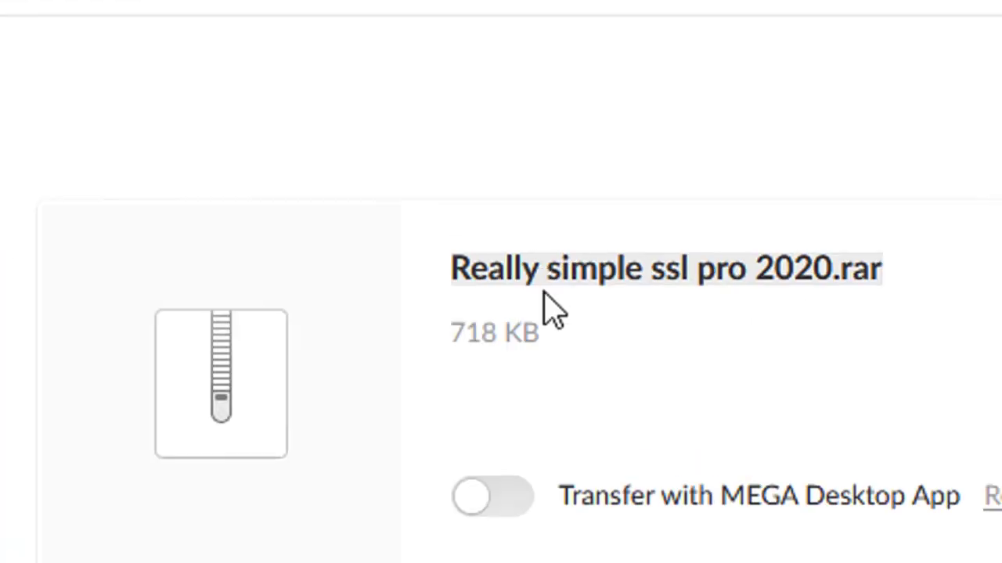
# Download "Really simple ssl pro 2020.rar" from the MEGA page, saving the file, and close the tab.
pyautogui.click(599, 217)
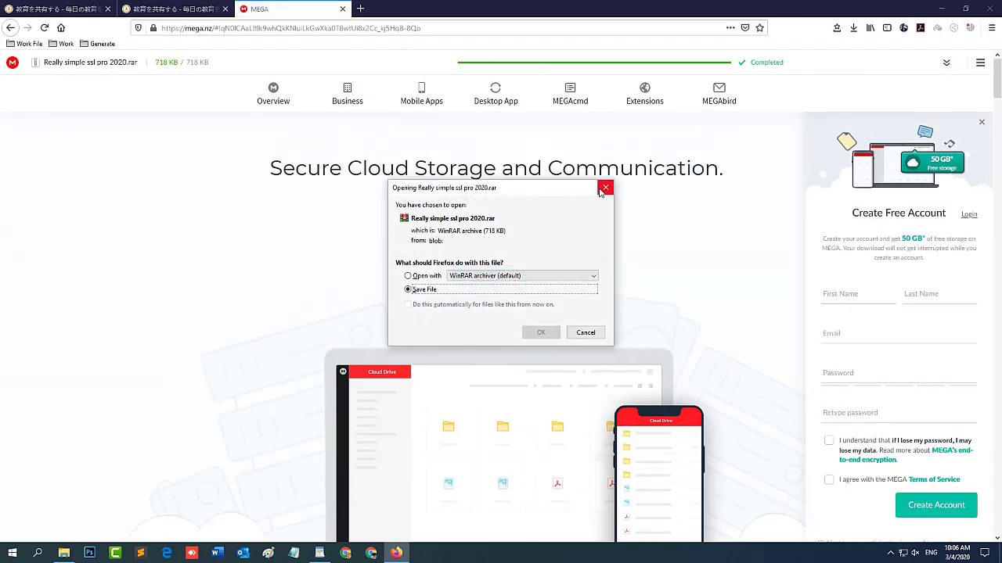
pyautogui.click(535, 334)
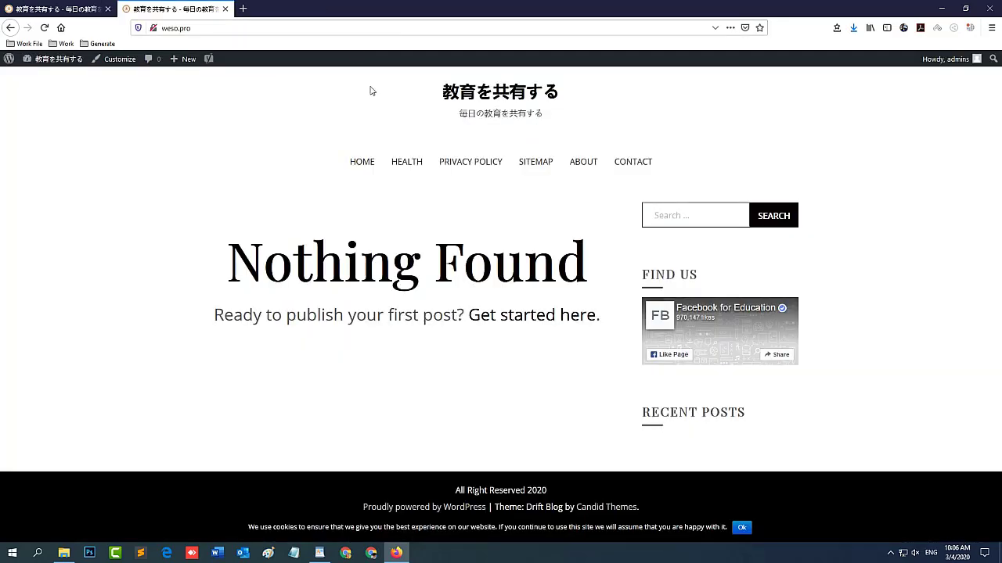
pyautogui.hotkey('ctrl', 'w')
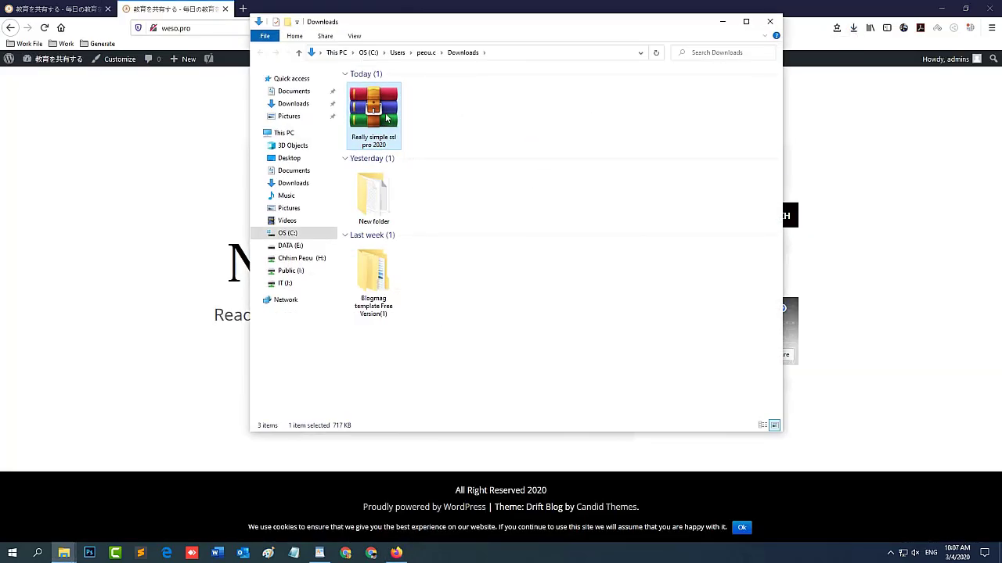
pyautogui.rightClick(385, 117)
pyautogui.click(410, 145)
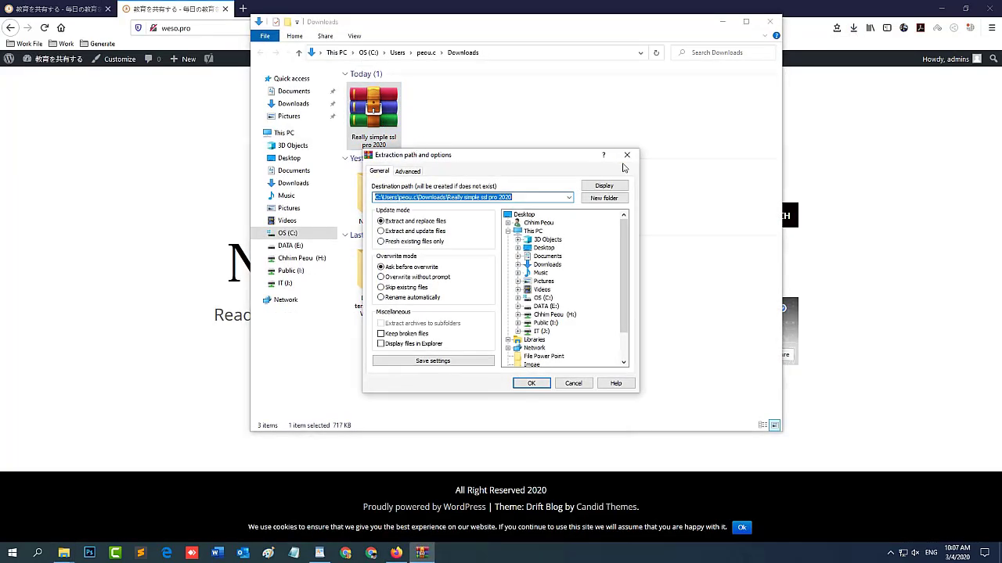
pyautogui.click(627, 155)
# Extract the "Really simple ssl pro 2020" archive into its own folder in Downloads, open that folder and minimize the window.
pyautogui.rightClick(381, 105)
pyautogui.click(404, 120)
pyautogui.click(239, 82)
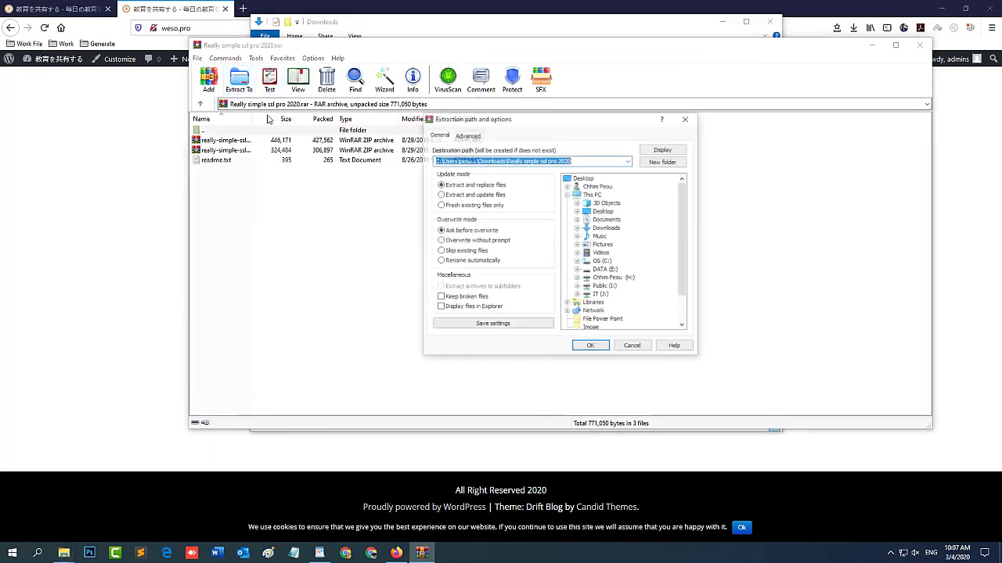
pyautogui.click(590, 345)
pyautogui.click(919, 44)
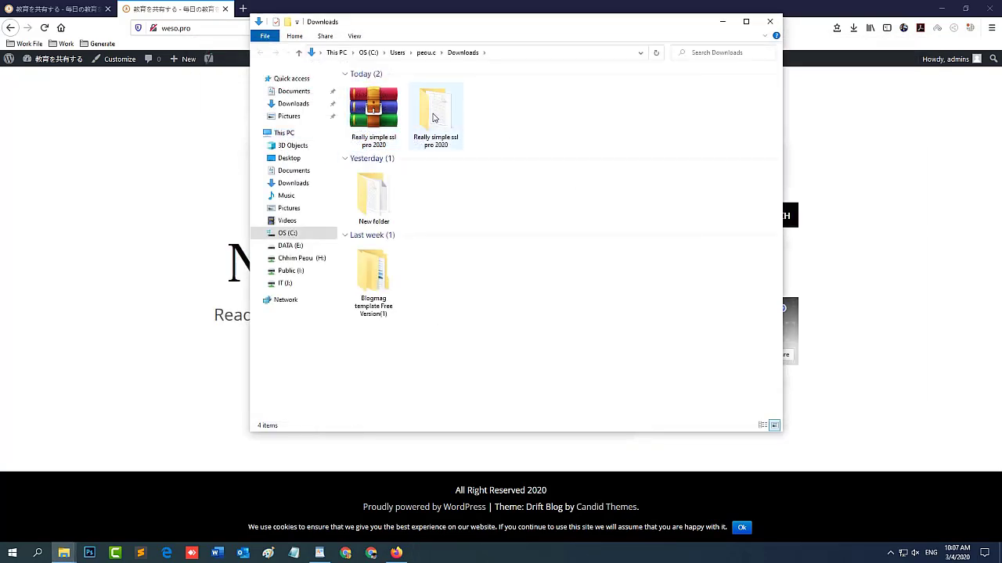
pyautogui.doubleClick(433, 118)
pyautogui.click(722, 21)
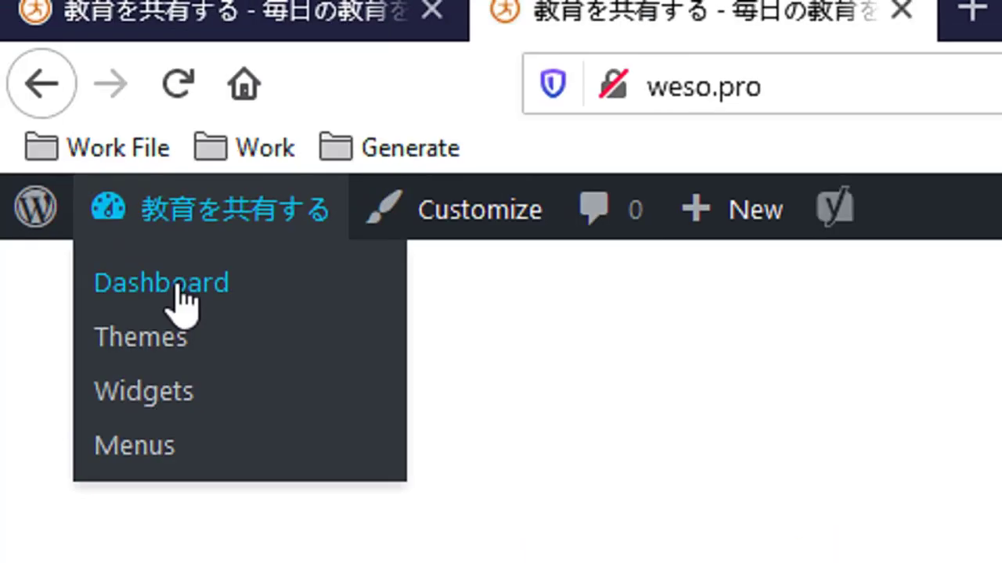
# Go to the weso.pro dashboard and open the upload form for adding a new plugin.
pyautogui.click(41, 77)
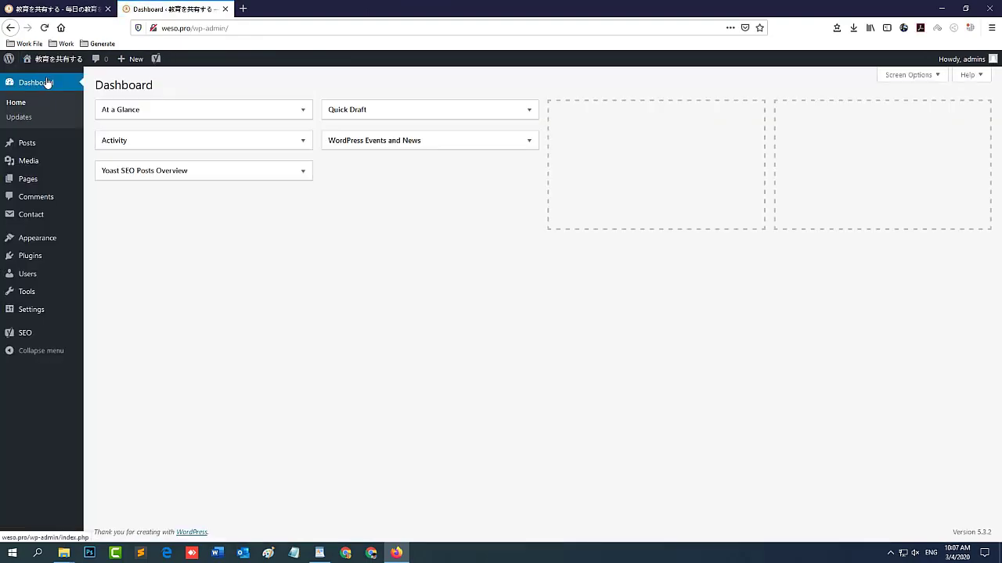
pyautogui.moveTo(36, 259)
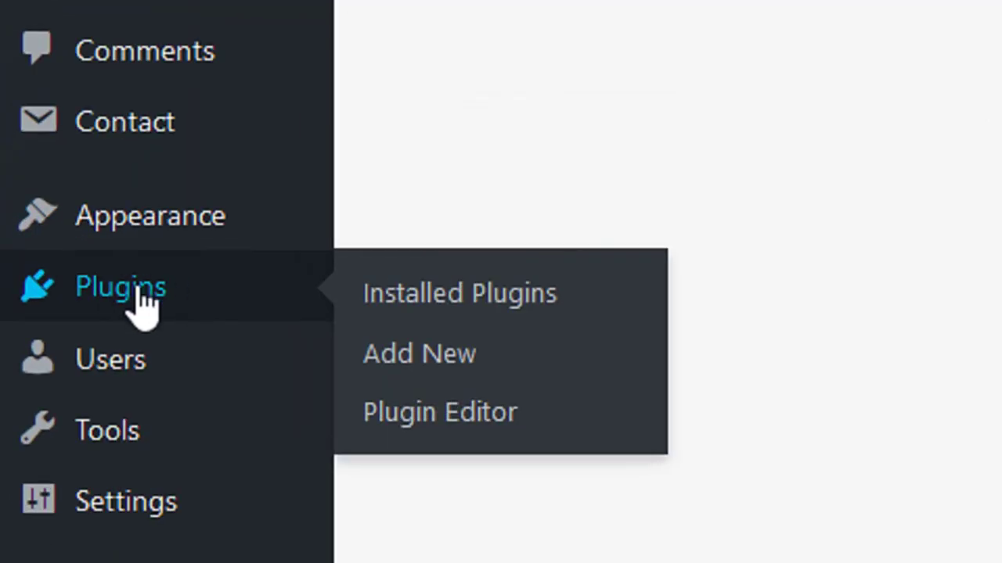
pyautogui.click(144, 301)
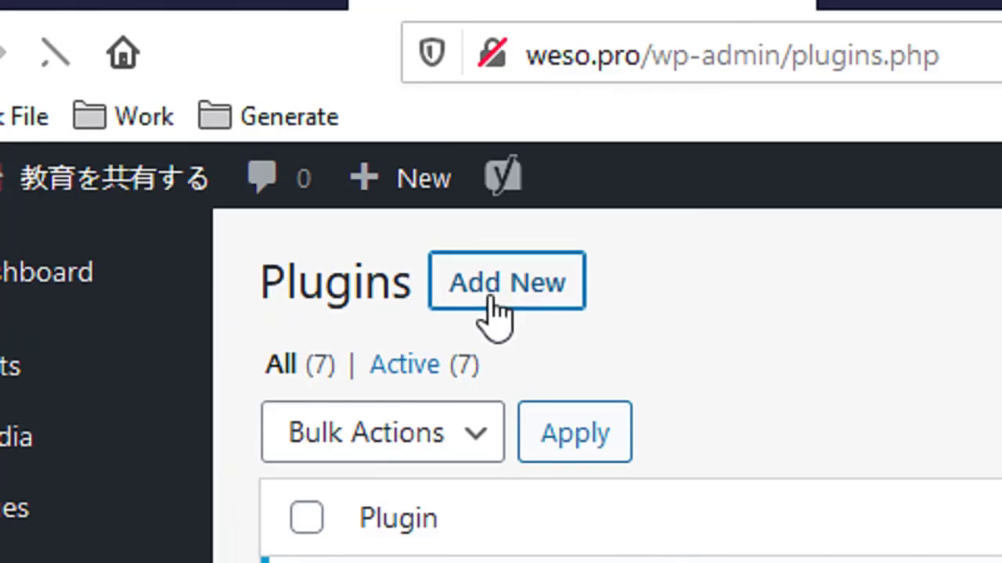
pyautogui.click(493, 302)
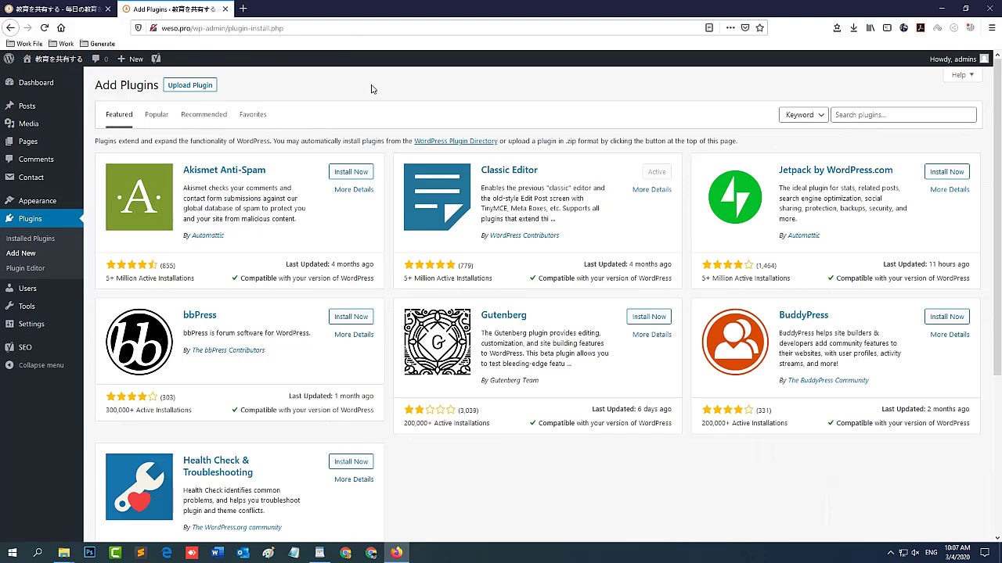
pyautogui.click(195, 86)
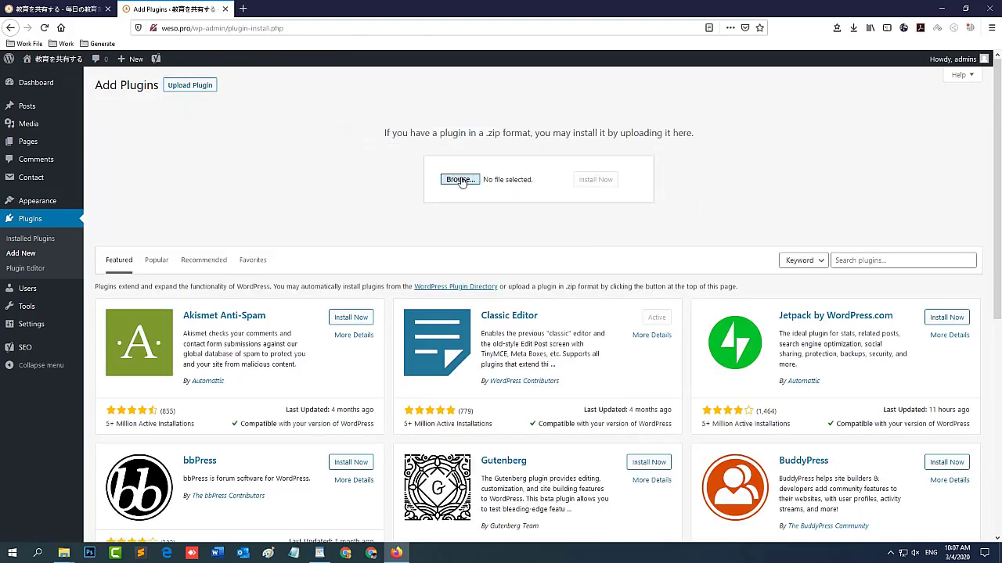
# Choose really-simple-ssl from the "Really simple ssl pro 2020" folder and install it as a plugin.
pyautogui.click(460, 180)
pyautogui.doubleClick(177, 101)
pyautogui.click(149, 90)
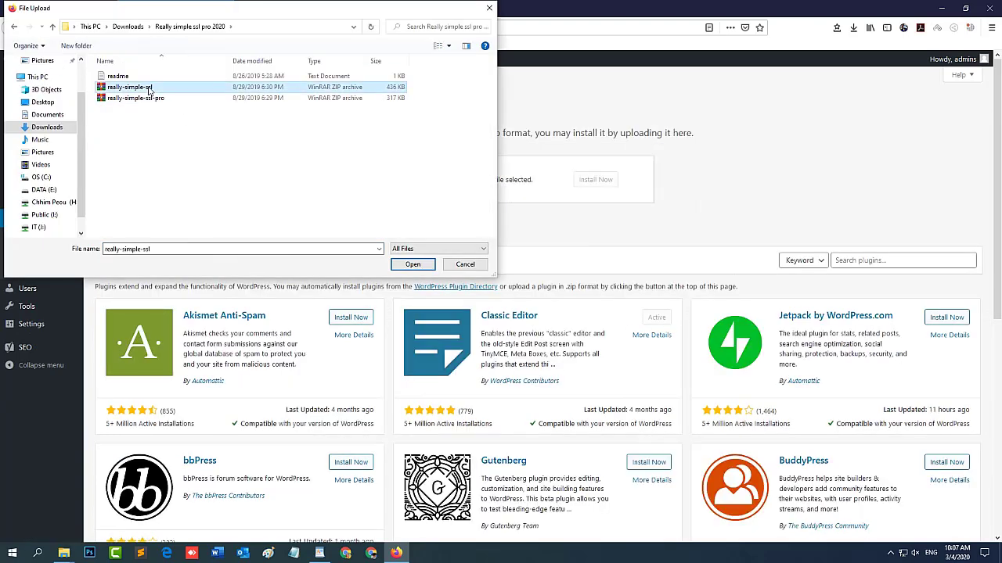
pyautogui.click(412, 265)
pyautogui.click(590, 181)
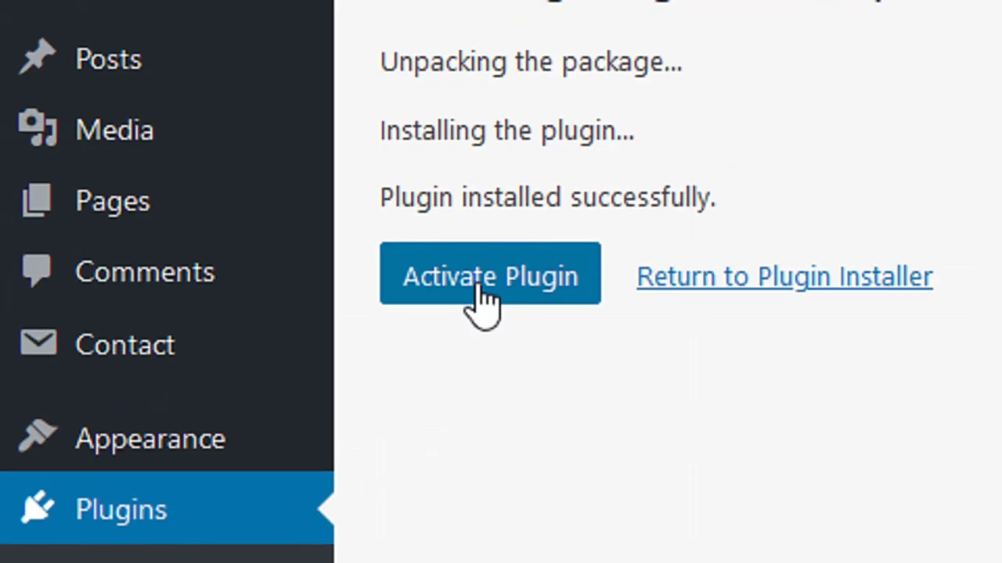
# Activate the installed plugin and open the Really Simple SSL settings.
pyautogui.click(121, 166)
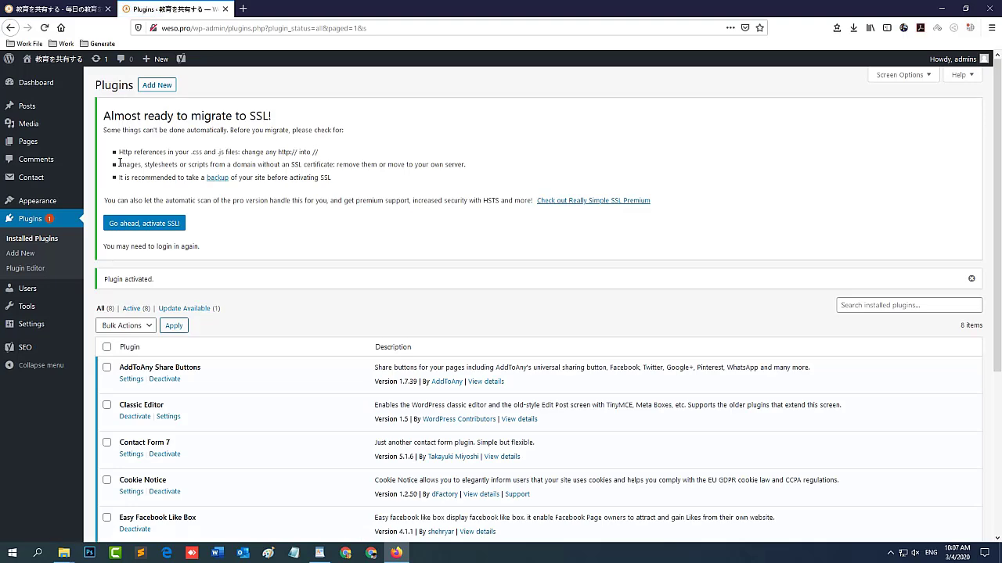
pyautogui.scroll(-3, 268, 302)
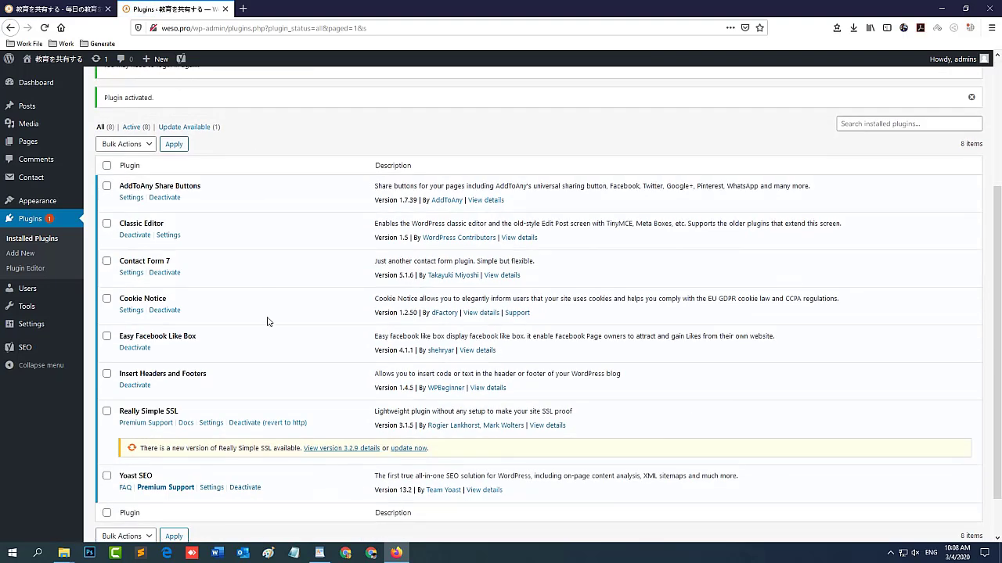
pyautogui.click(210, 423)
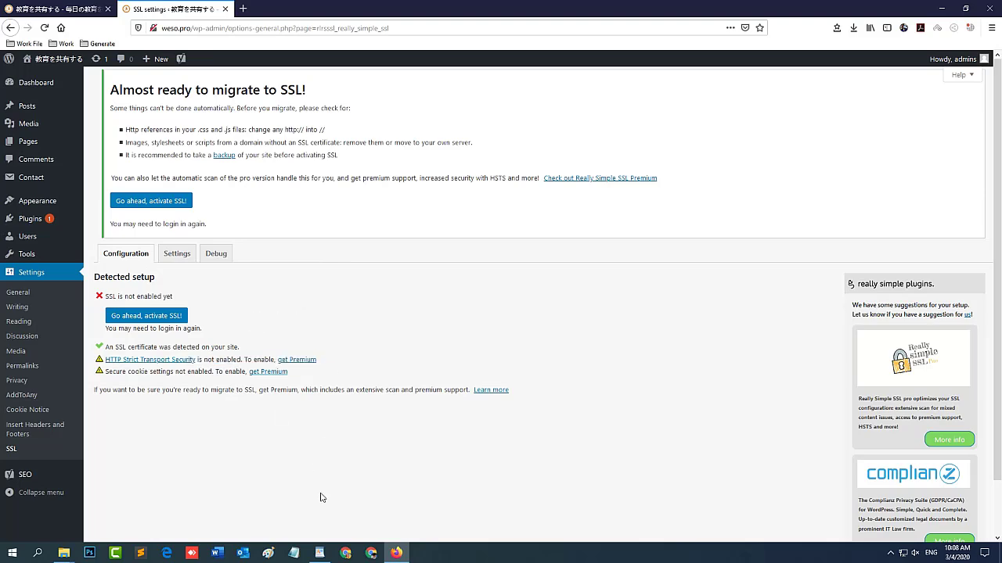
# Switch to the WordPad document and replace all its text with "With free version, You get a little bit feathure".
pyautogui.click(319, 553)
pyautogui.moveTo(304, 265); pyautogui.dragTo(306, 264)
pyautogui.hotkey('ctrl', 'a')
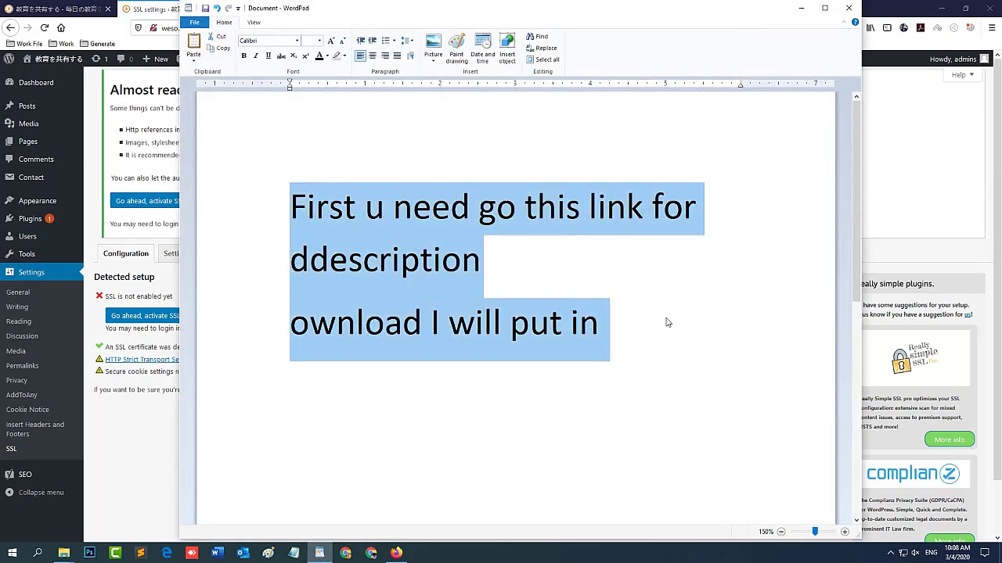
pyautogui.write('With free version')
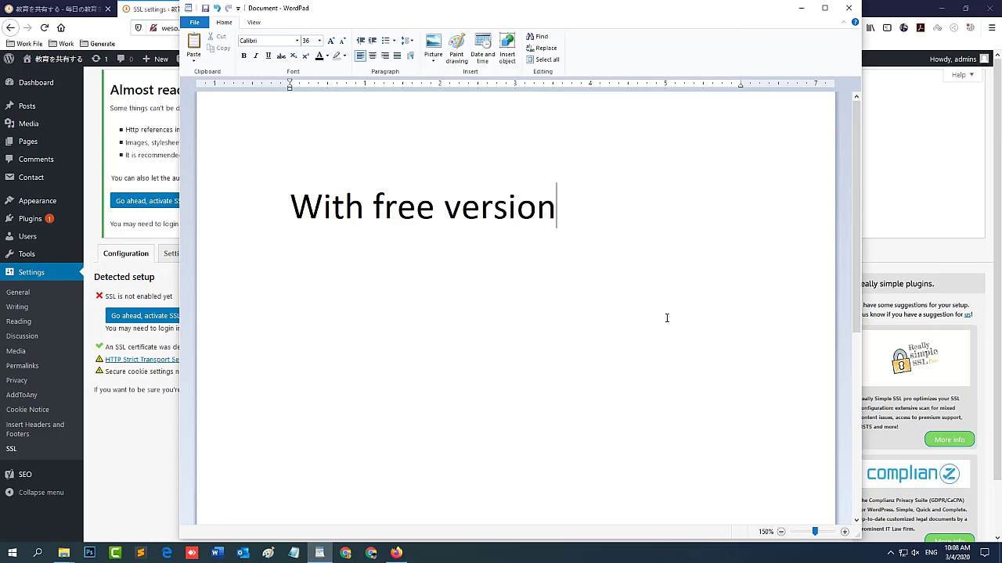
pyautogui.write(', You get ')
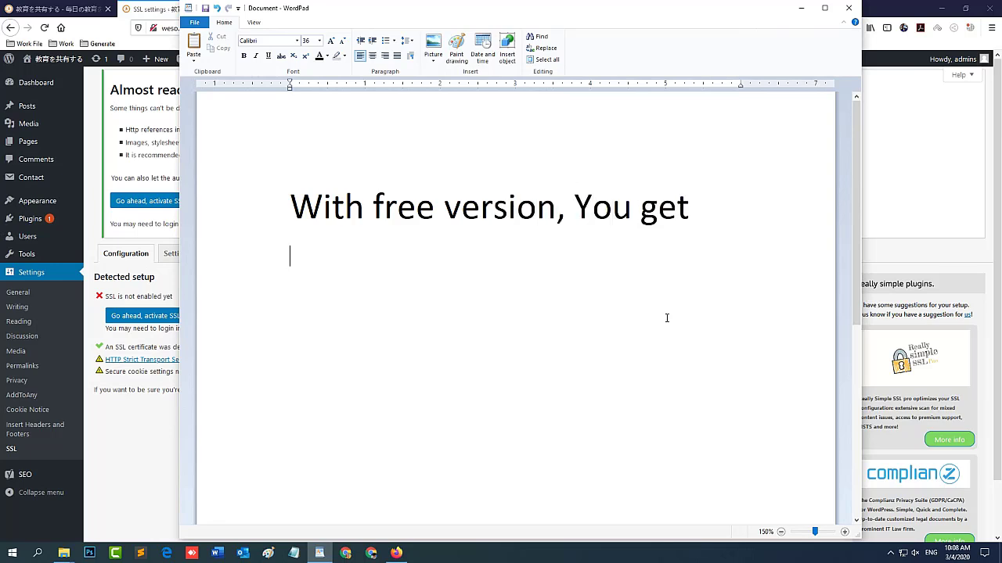
pyautogui.write('a little')
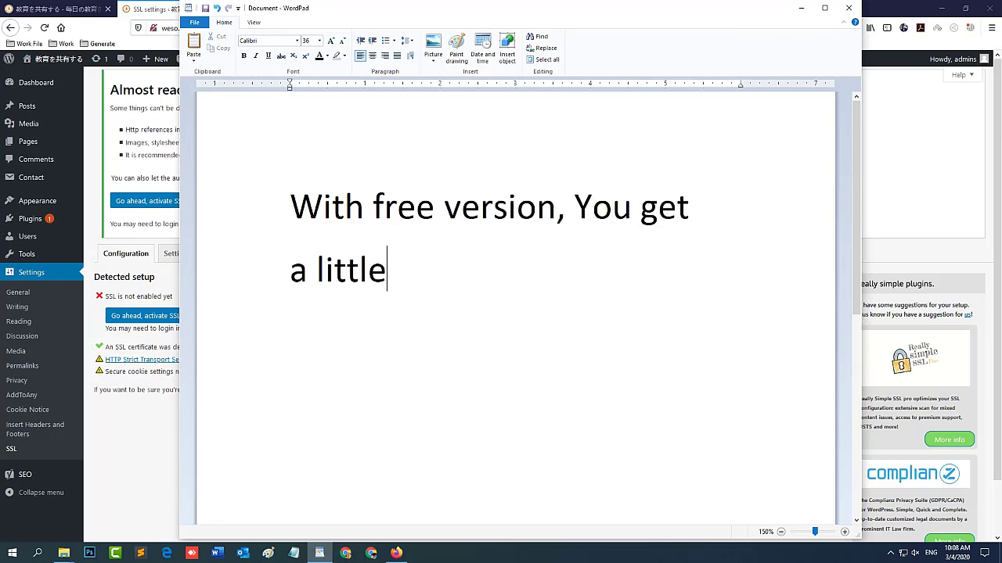
pyautogui.write(' bit feathure')
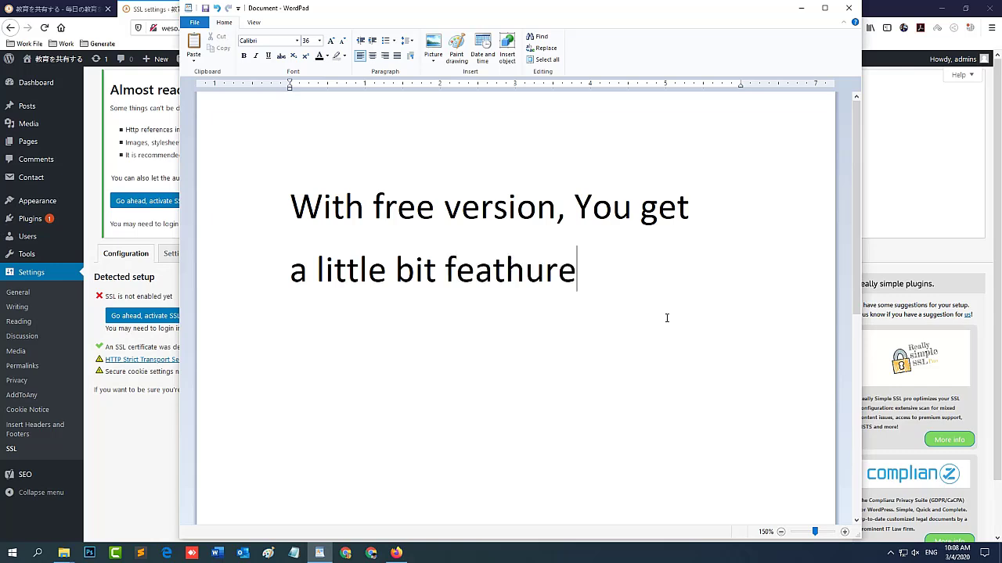
# Replace the word "feathure" with "function to use it" at the end of the sentence.
pyautogui.press('BackSpace')
pyautogui.press('BackSpace')
pyautogui.press('BackSpace')
pyautogui.press('BackSpace')
pyautogui.press('BackSpace')
pyautogui.press('BackSpace')
pyautogui.press('BackSpace')
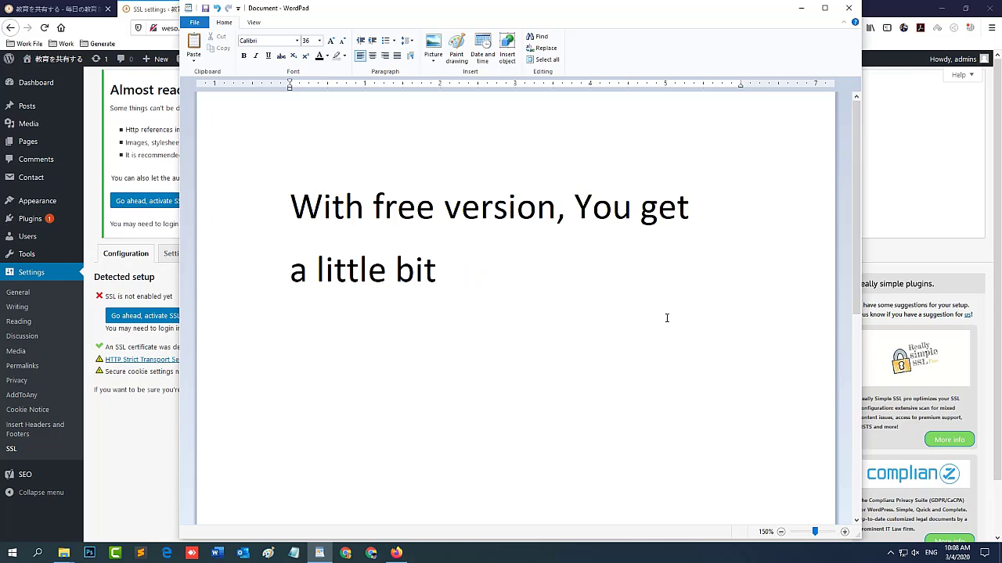
pyautogui.write('function to use it')
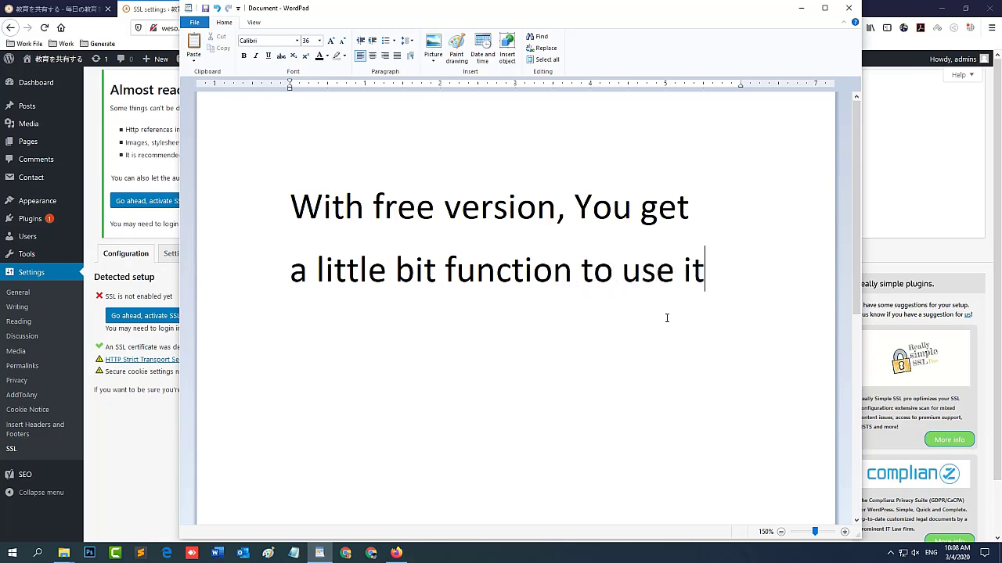
# Highlight words in the document's second line and minimize the document to show the SSL settings page.
pyautogui.moveTo(706, 275); pyautogui.dragTo(223, 264)
pyautogui.click(395, 270)
pyautogui.click(802, 8)
# Replace the WordPad text with "Now Go to primium version", move the window aside, highlight the sentence and minimize the document.
pyautogui.click(319, 553)
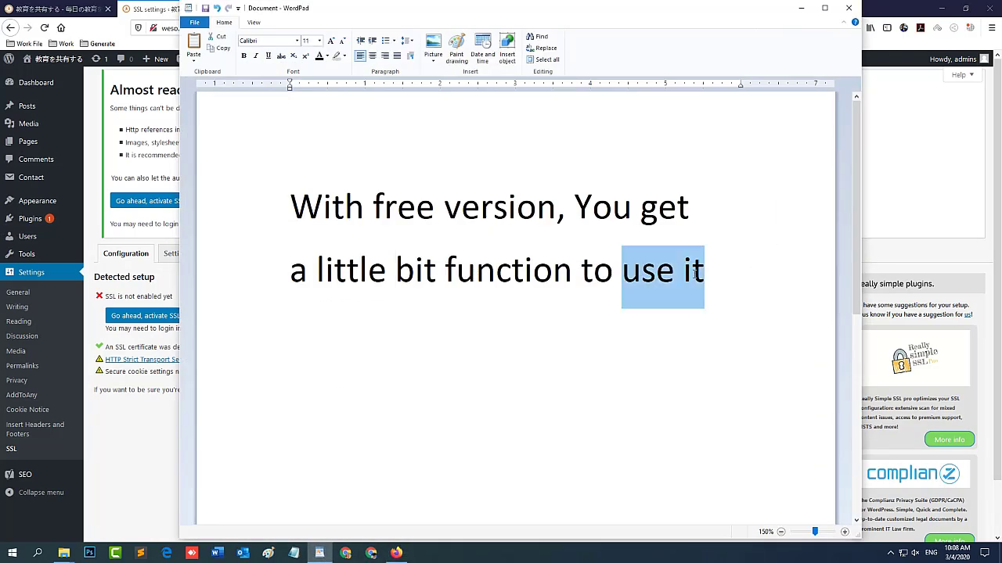
pyautogui.hotkey('ctrl', 'a')
pyautogui.write('Now Go t')
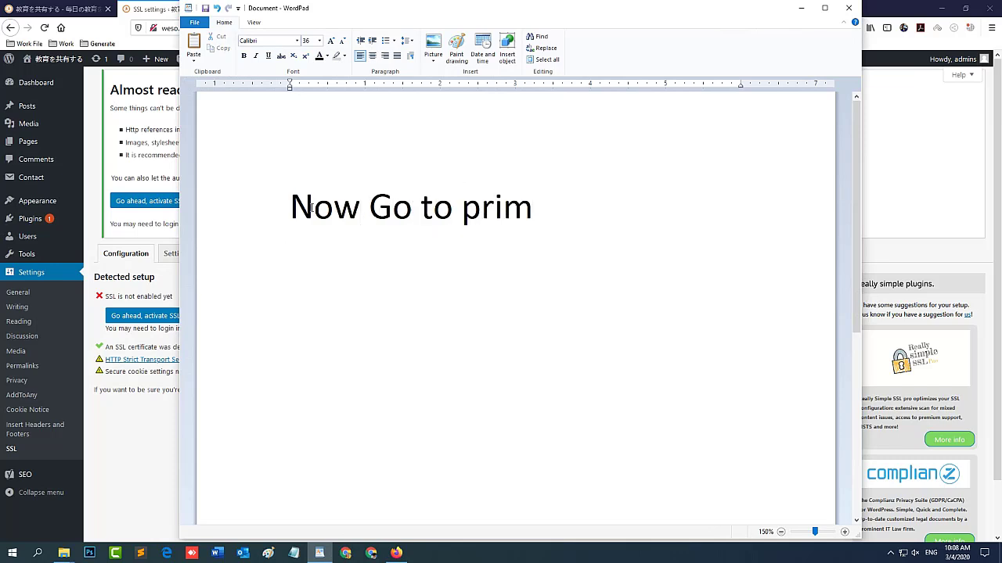
pyautogui.moveTo(454, 5); pyautogui.dragTo(617, 7)
pyautogui.write('o primiu')
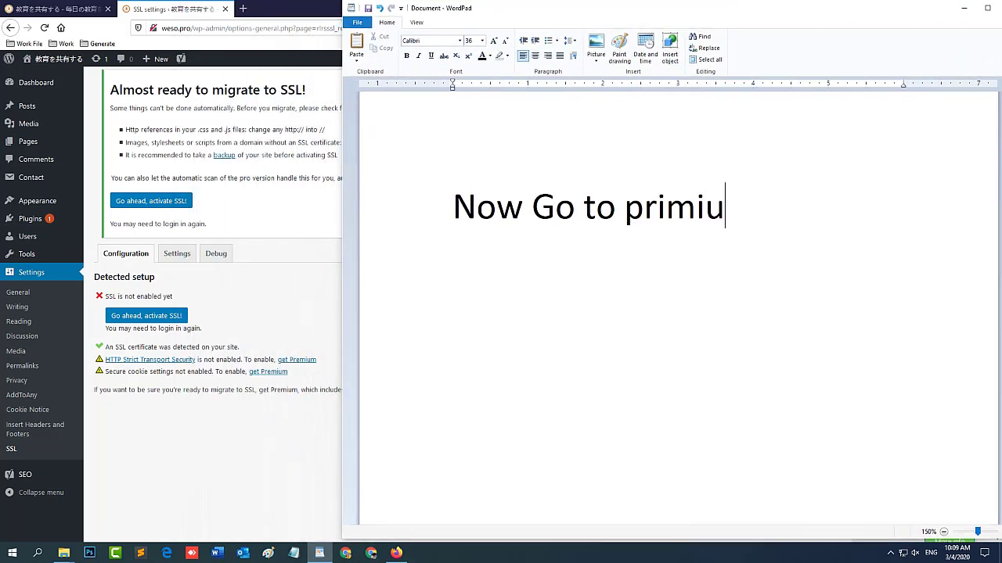
pyautogui.write('m version')
pyautogui.moveTo(946, 212); pyautogui.dragTo(451, 221)
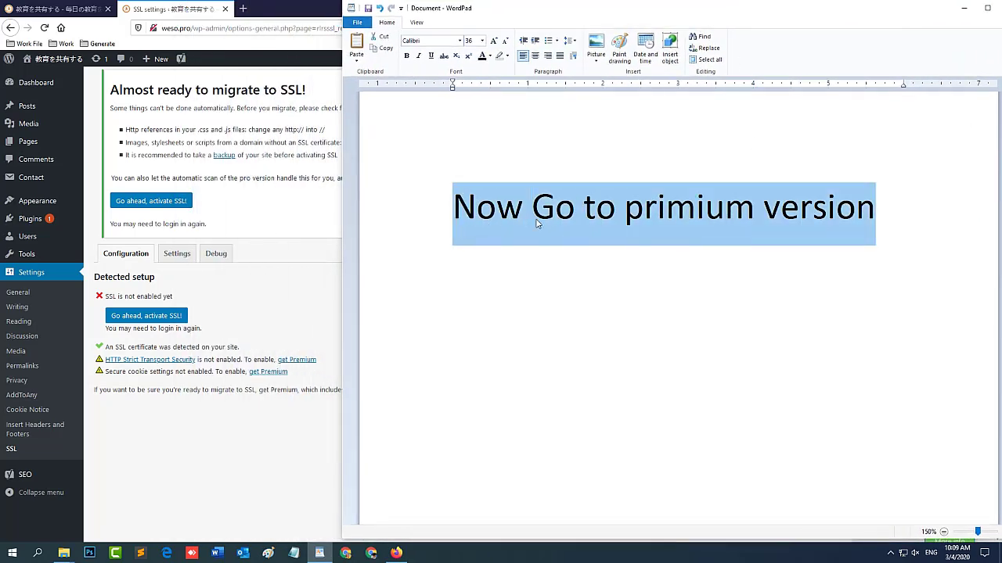
pyautogui.click(963, 9)
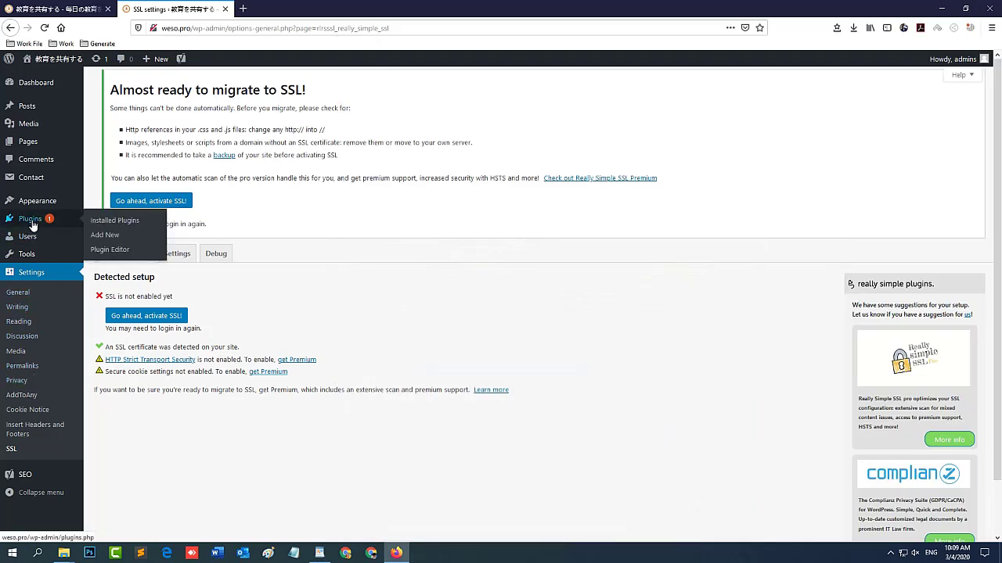
# Upload really-simple-ssl-pro as a new plugin in WordPress, install it and activate it.
pyautogui.click(32, 219)
pyautogui.click(154, 87)
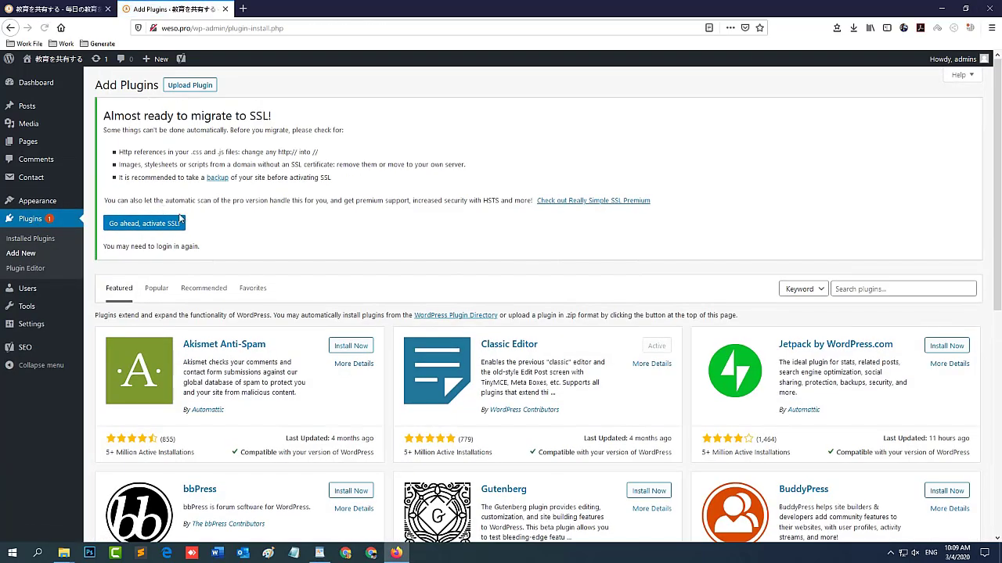
pyautogui.click(189, 85)
pyautogui.click(461, 353)
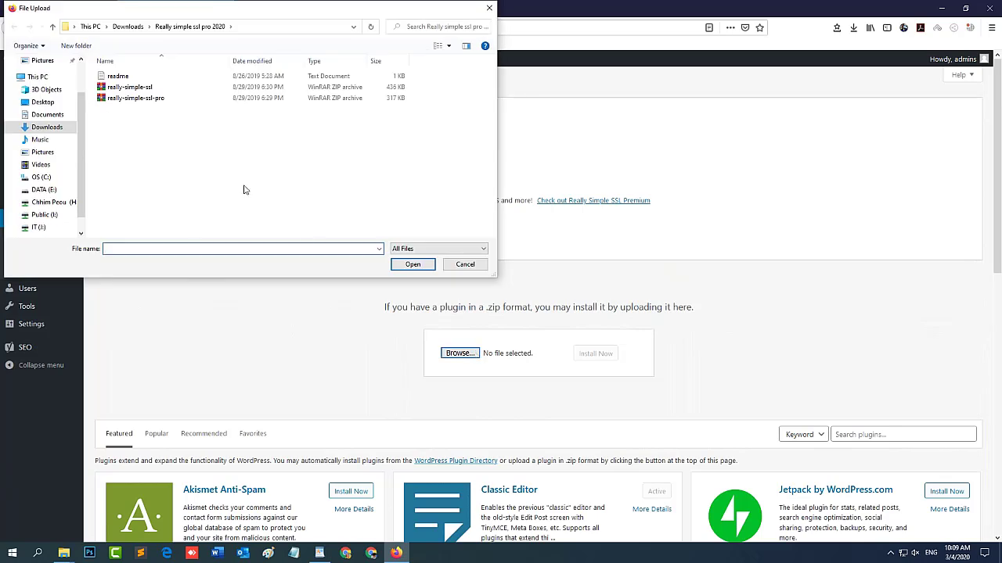
pyautogui.click(150, 99)
pyautogui.click(413, 263)
pyautogui.click(595, 353)
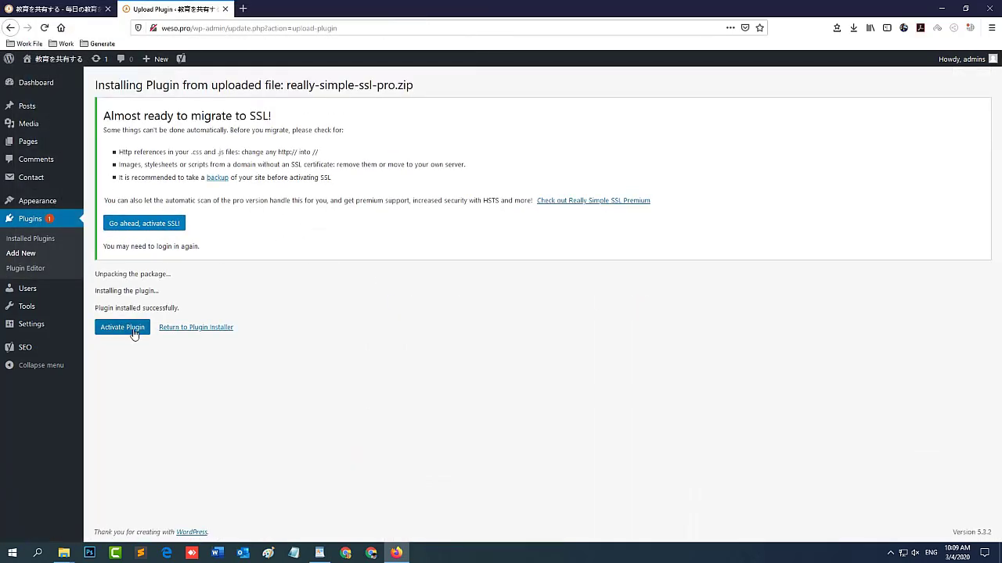
pyautogui.click(126, 327)
# Start the Really Simple SSL plugin update and open the settings of Really Simple SSL pro.
pyautogui.scroll(-5, 290, 252)
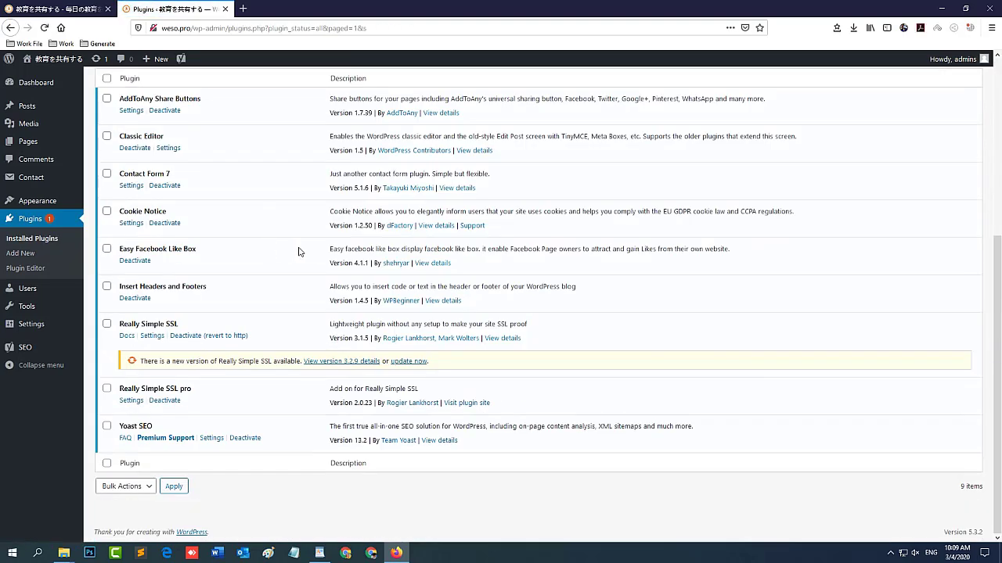
pyautogui.click(397, 362)
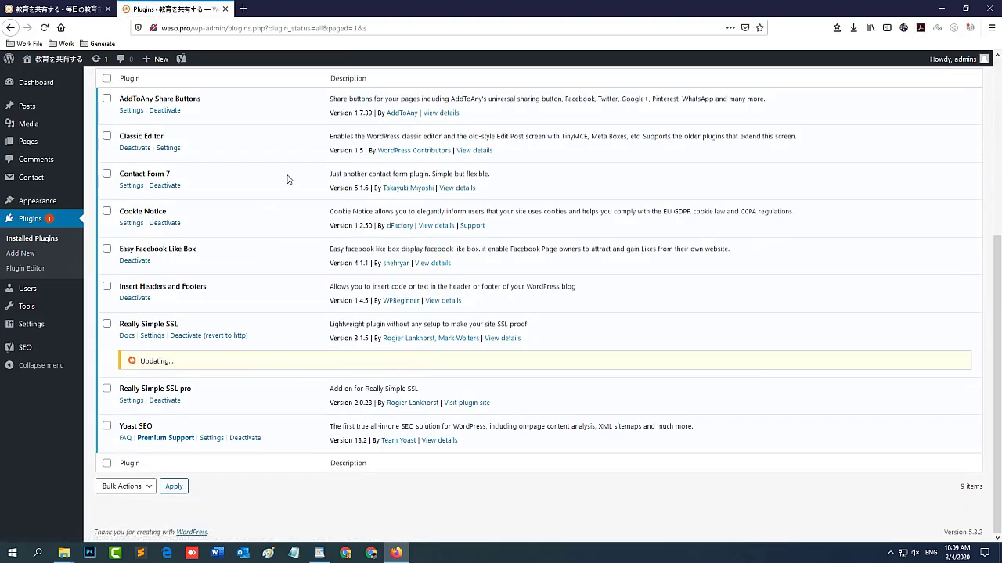
pyautogui.click(125, 401)
pyautogui.scroll(-2, 253, 331)
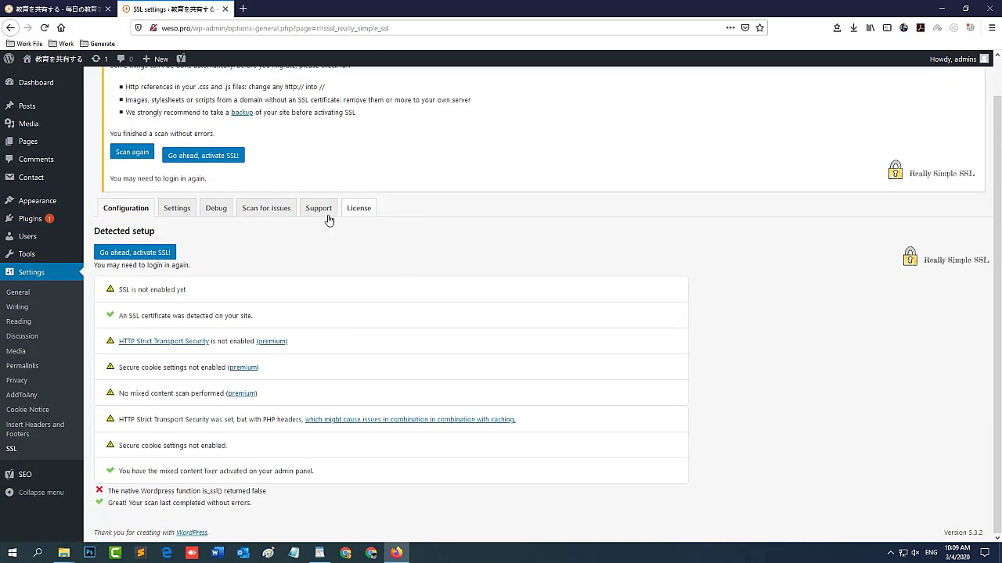
# Write "See? Here is a primium version" in the WordPad document, highlight the text and minimize the document.
pyautogui.click(319, 552)
pyautogui.write('S')
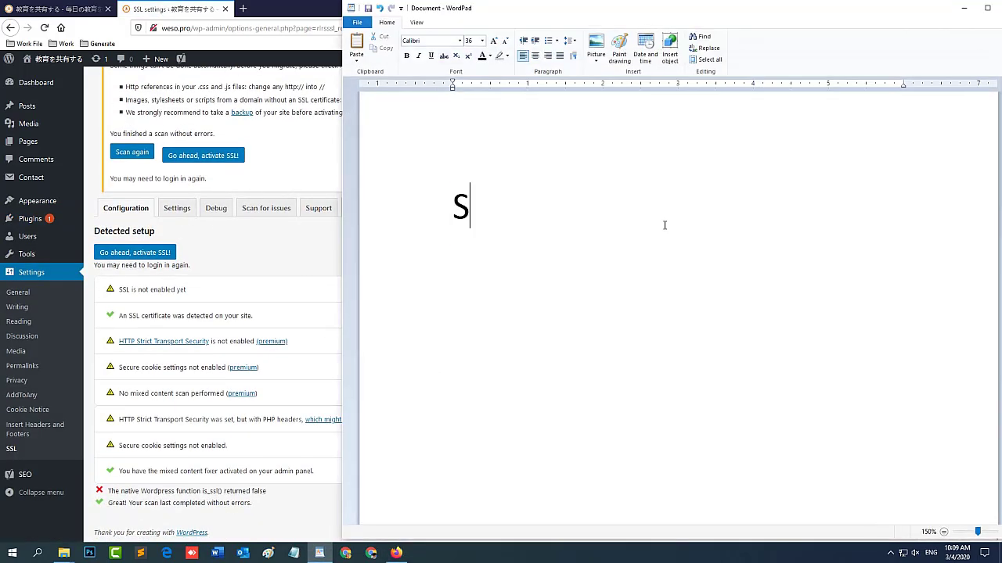
pyautogui.write('ee? Here is')
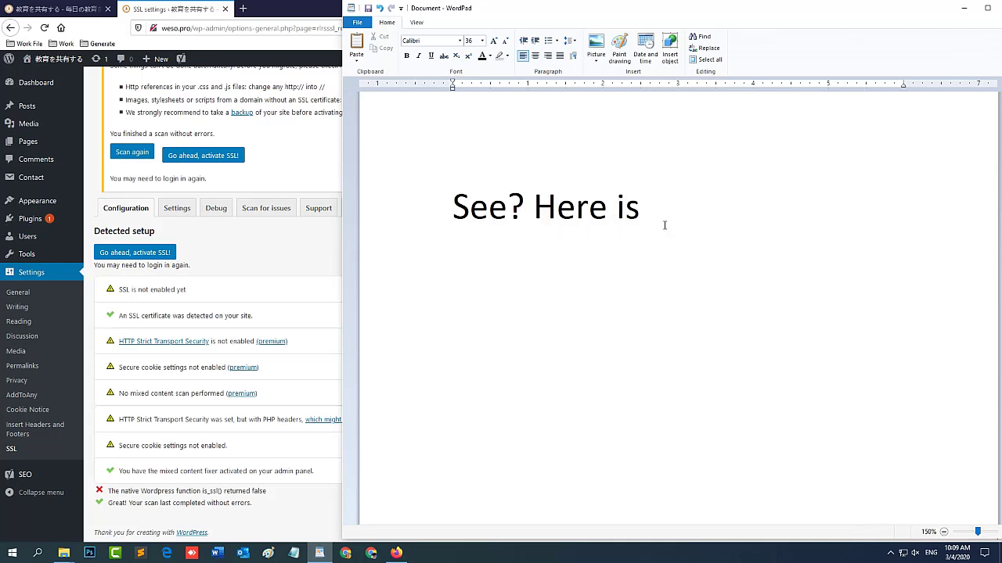
pyautogui.write(' a prim')
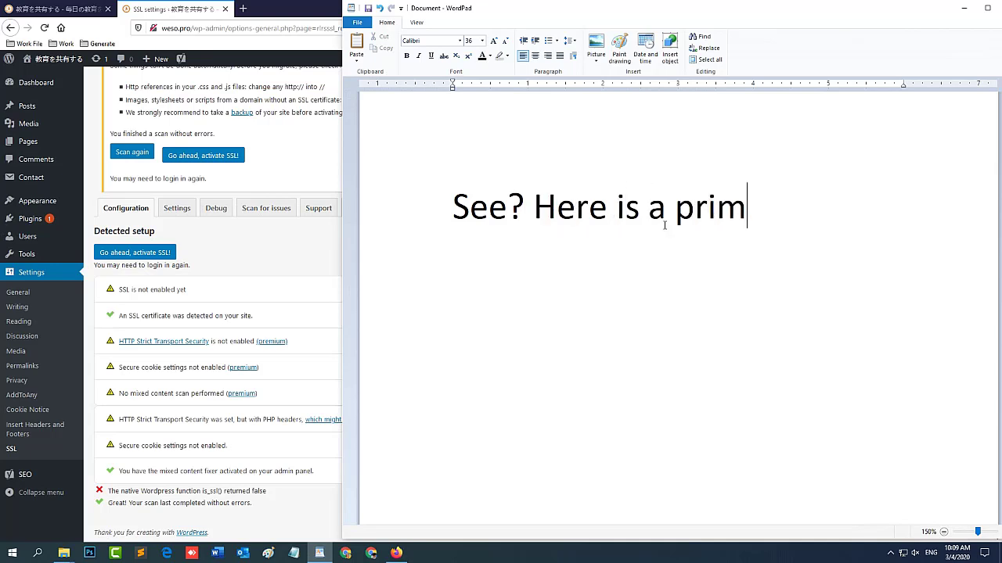
pyautogui.write('ium version')
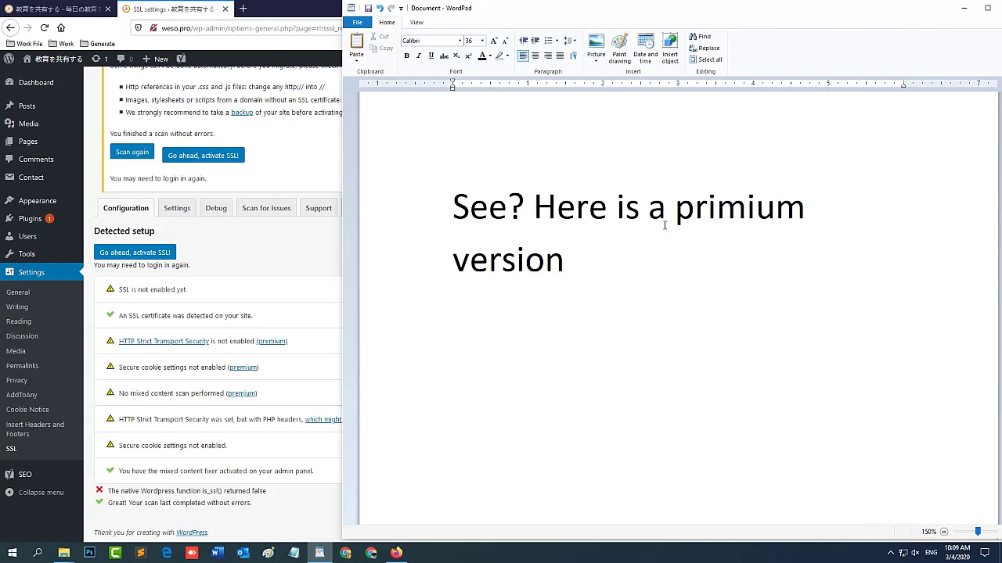
pyautogui.hotkey('ctrl', 'a')
pyautogui.click(552, 207)
pyautogui.click(963, 8)
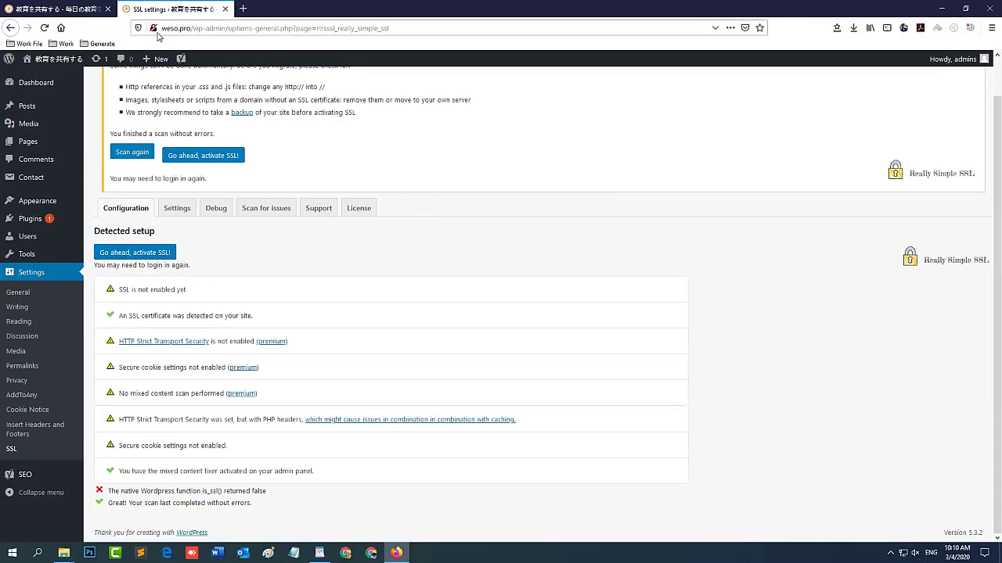
# Check the site's connection information in the browser and activate SSL for the site.
pyautogui.click(154, 30)
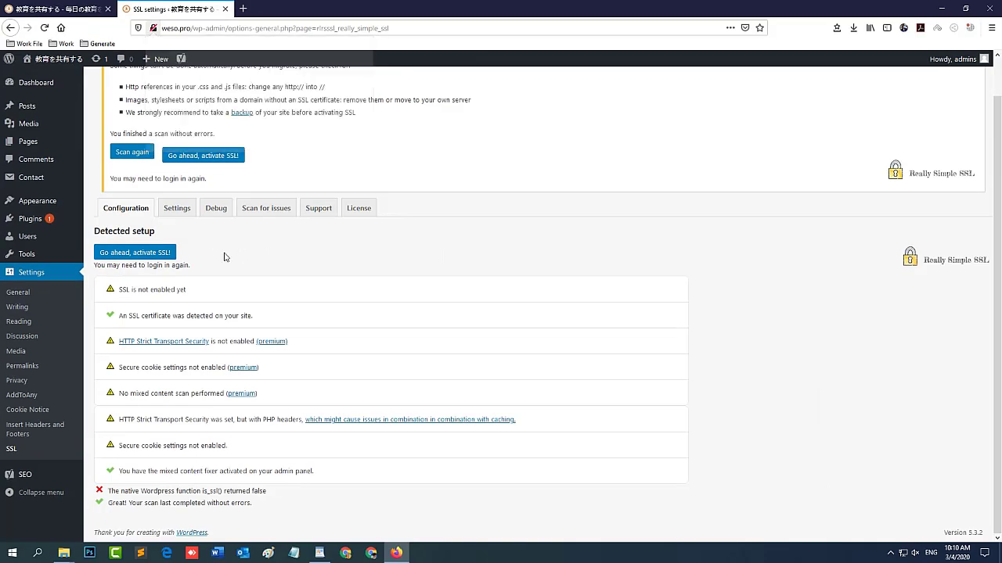
pyautogui.click(146, 258)
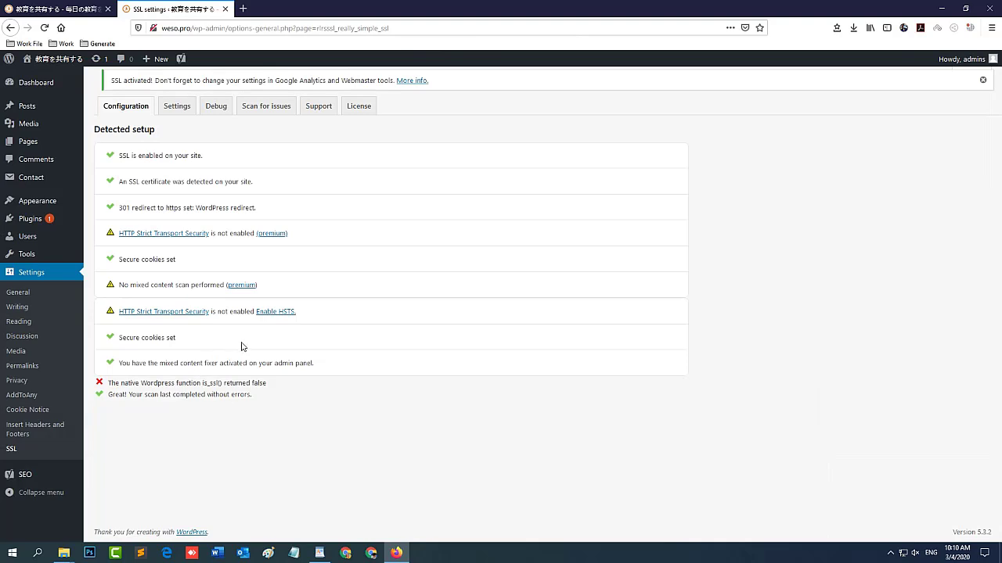
# Enable .htaccess redirect, debug, stop .htaccess editing, alternative mixed content fix, notice dismissal, HTTP Strict Transport Security and certificate expiry email, and save the SSL settings.
pyautogui.click(177, 106)
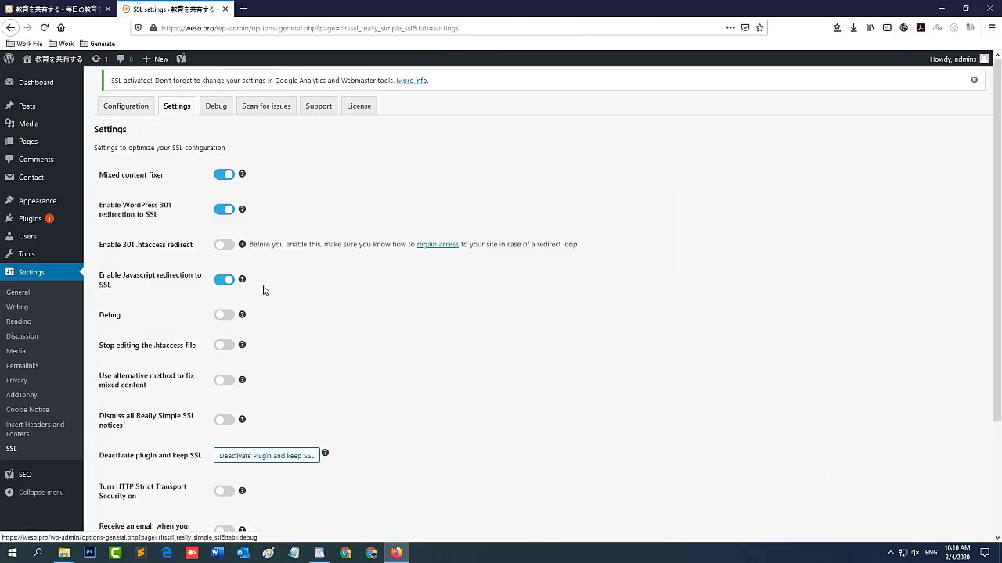
pyautogui.click(224, 315)
pyautogui.click(224, 345)
pyautogui.click(224, 380)
pyautogui.click(224, 420)
pyautogui.scroll(-3, 258, 392)
pyautogui.click(223, 353)
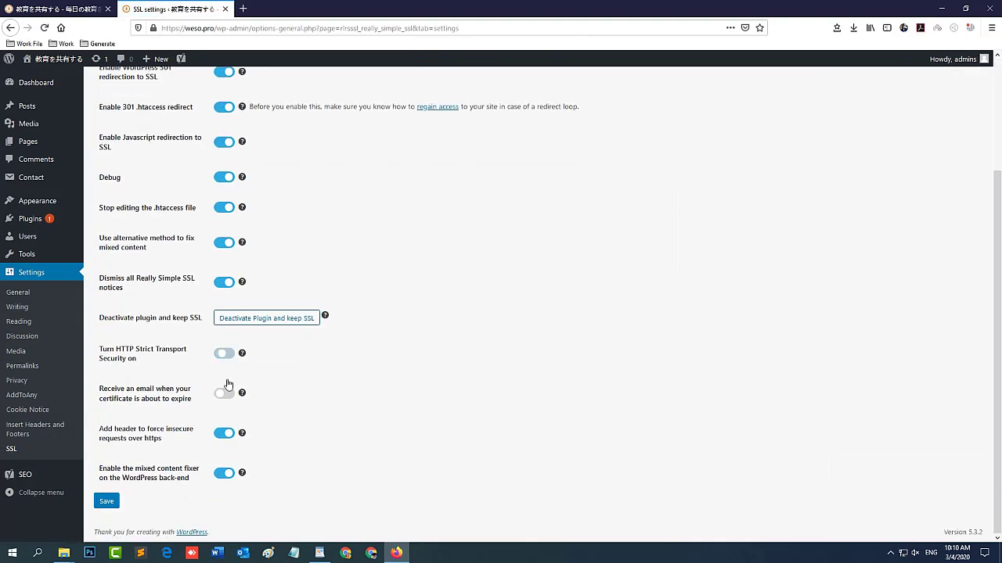
pyautogui.click(224, 393)
pyautogui.click(114, 501)
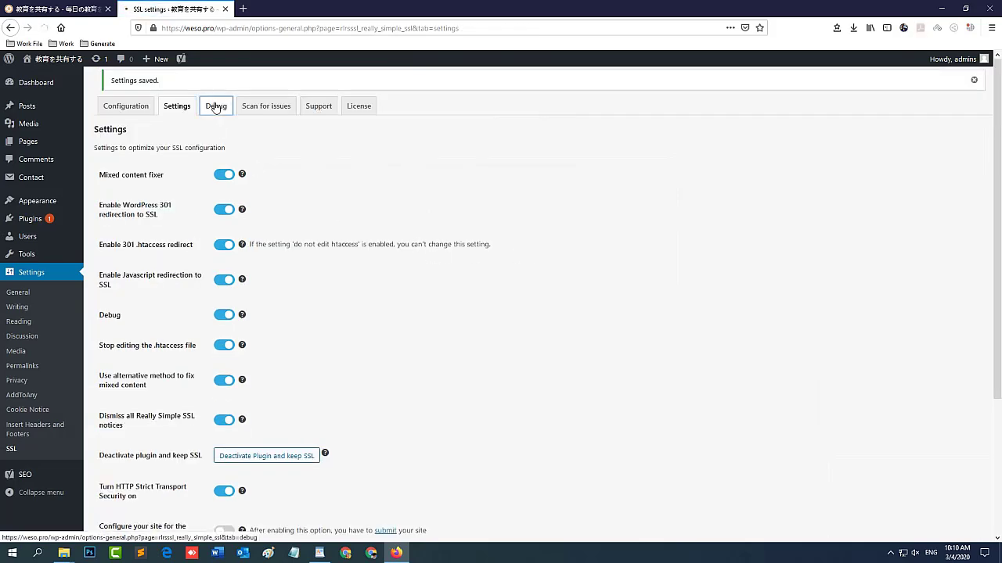
# Look through the plugin's debug and mixed content scan pages, and inspect the site's connection security details.
pyautogui.click(214, 103)
pyautogui.click(264, 83)
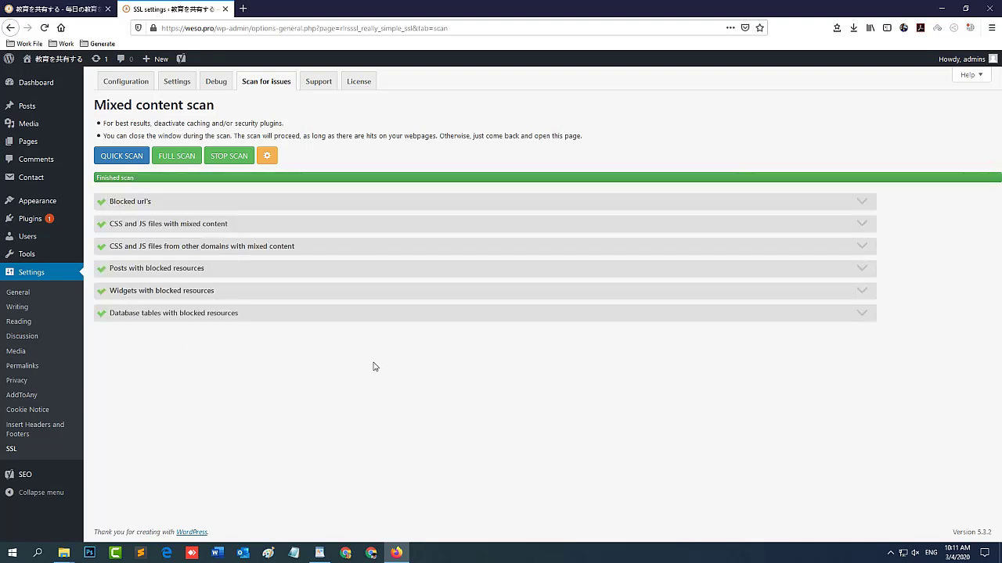
pyautogui.click(153, 29)
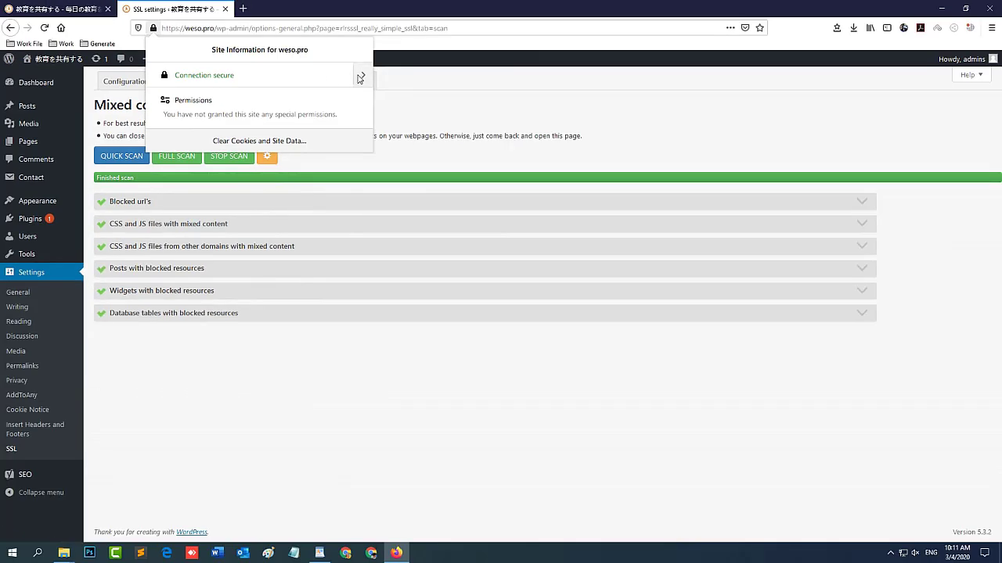
pyautogui.click(215, 76)
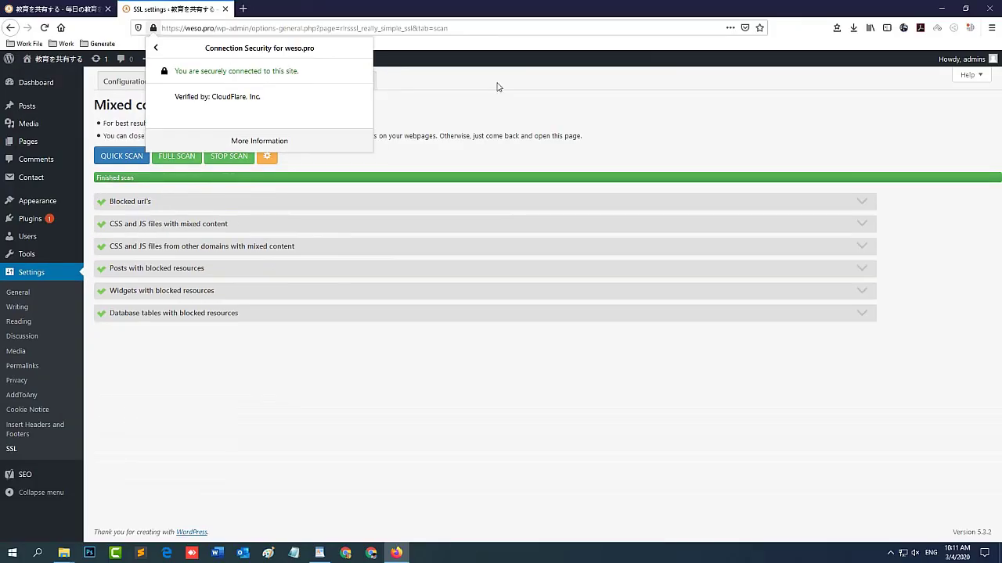
# Reload the page and review the detected setup in the SSL configuration, highlighting the SSL status lines.
pyautogui.click(45, 27)
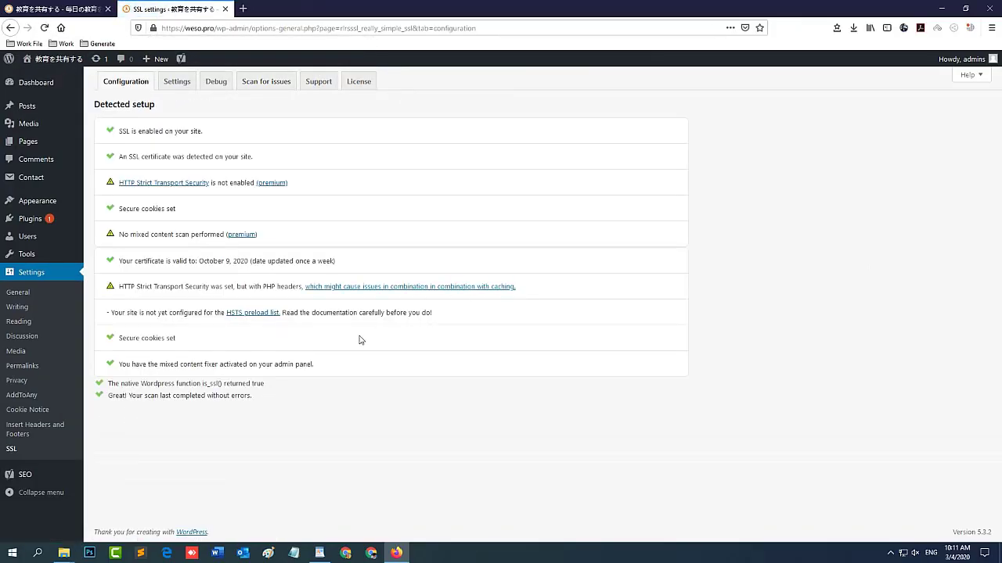
pyautogui.moveTo(124, 384); pyautogui.dragTo(276, 388)
pyautogui.click(285, 399)
pyautogui.moveTo(190, 214); pyautogui.dragTo(110, 207)
pyautogui.click(199, 149)
pyautogui.moveTo(257, 159); pyautogui.dragTo(206, 133)
pyautogui.click(201, 139)
# Open the site's front page in a new browser tab and check its connection information.
pyautogui.rightClick(35, 60)
pyautogui.click(71, 73)
pyautogui.click(290, 9)
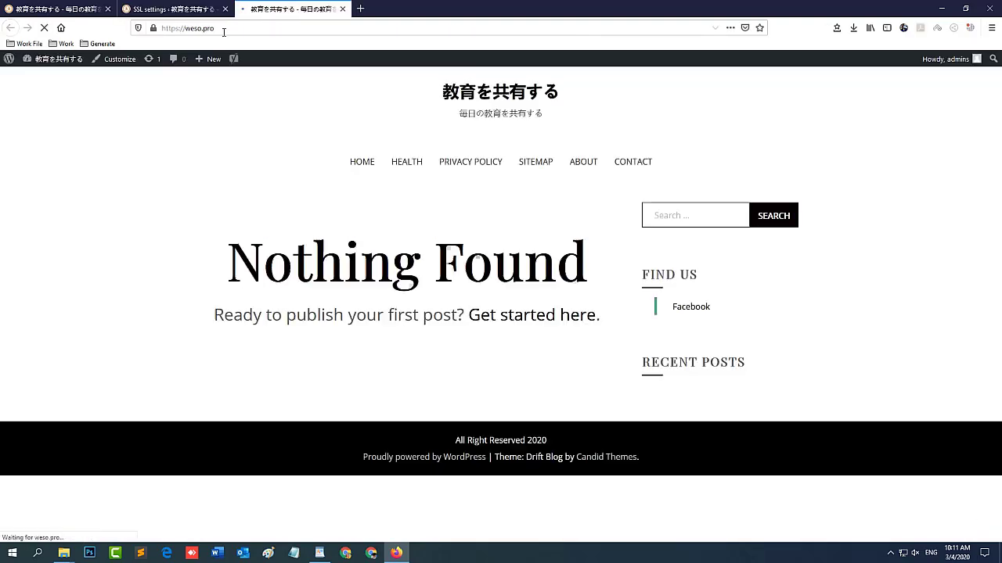
pyautogui.click(152, 32)
pyautogui.click(313, 306)
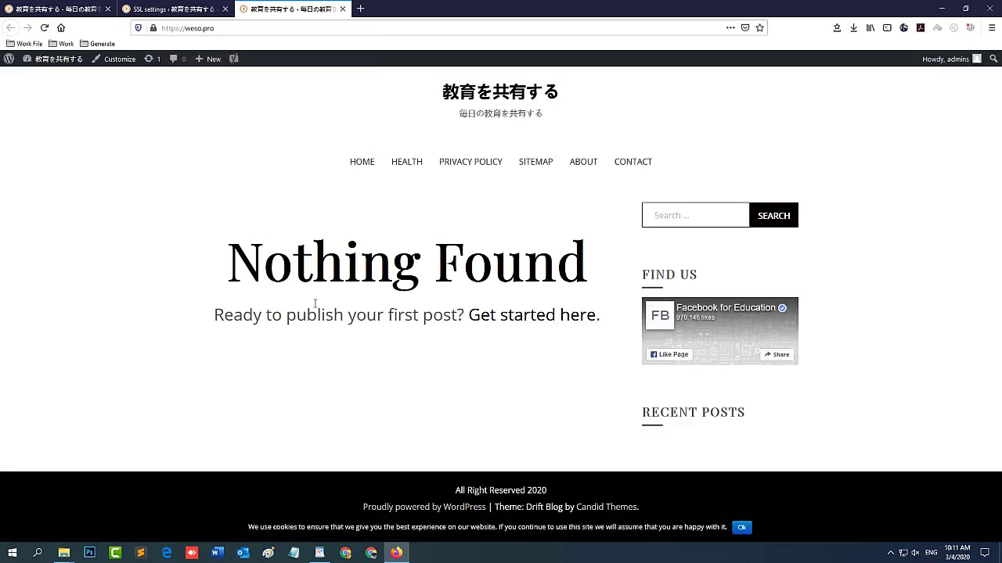
# Write "Now u get free ssl for ur wordpress" in the WordPad document and highlight the text.
pyautogui.click(319, 553)
pyautogui.write('Now ')
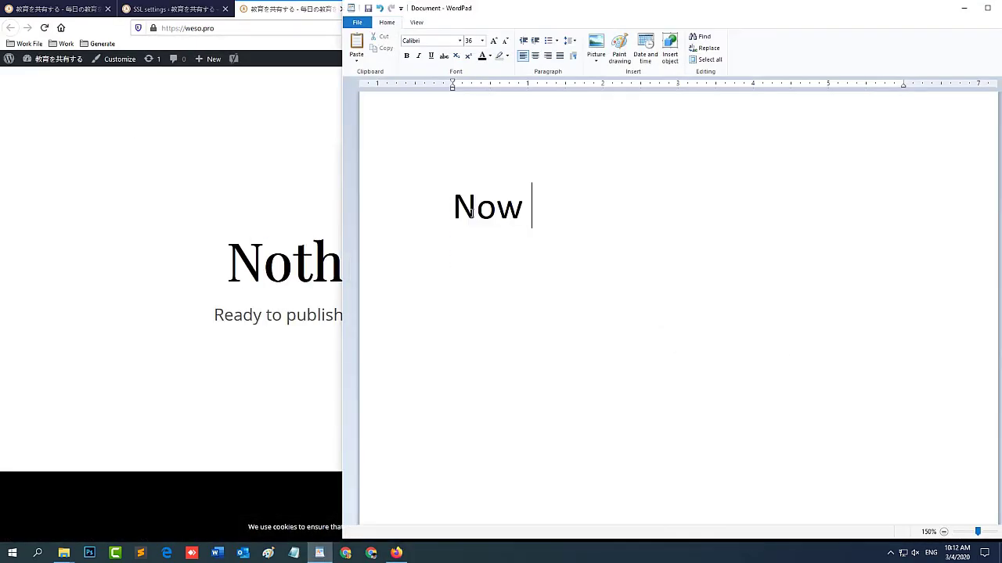
pyautogui.write('u get free ss')
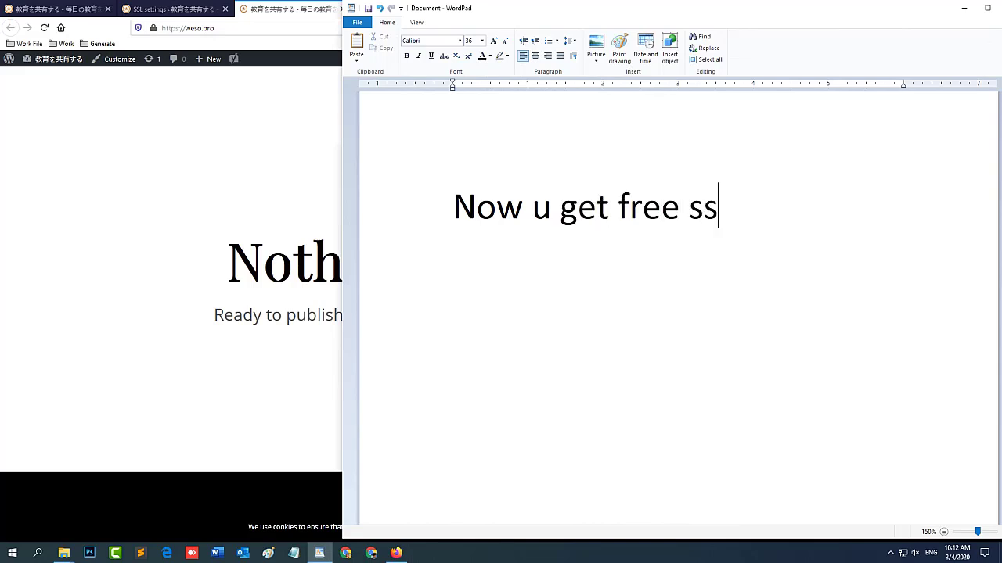
pyautogui.write('l for ur wordpess')
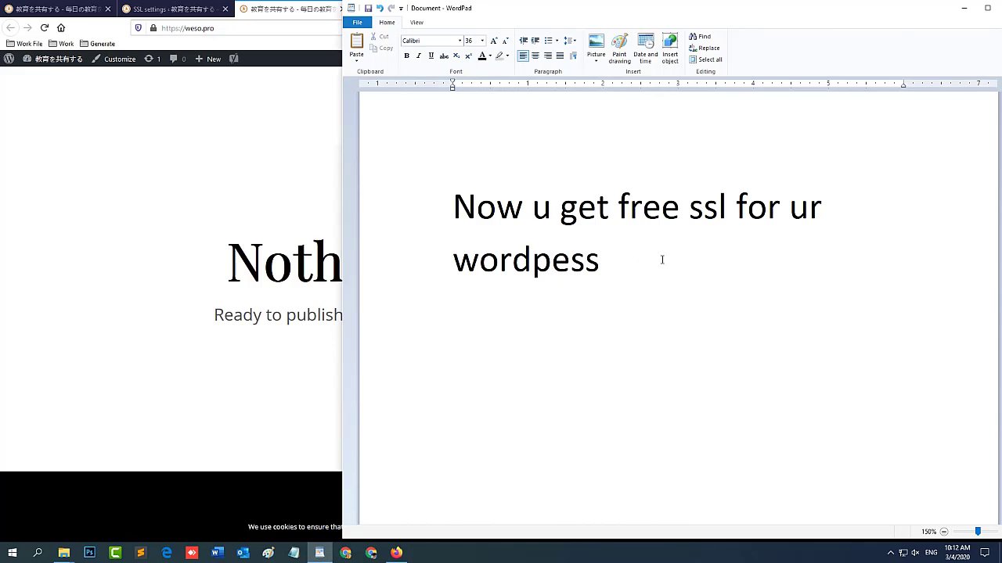
pyautogui.press('Left')
pyautogui.press('Left')
pyautogui.press('Left')
pyautogui.write('r')
pyautogui.hotkey('ctrl', 'a')
pyautogui.click(531, 206)
# Delete all text in the WordPad document, move its window aside and start closing WordPad.
pyautogui.hotkey('ctrl', 'a')
pyautogui.press('Delete')
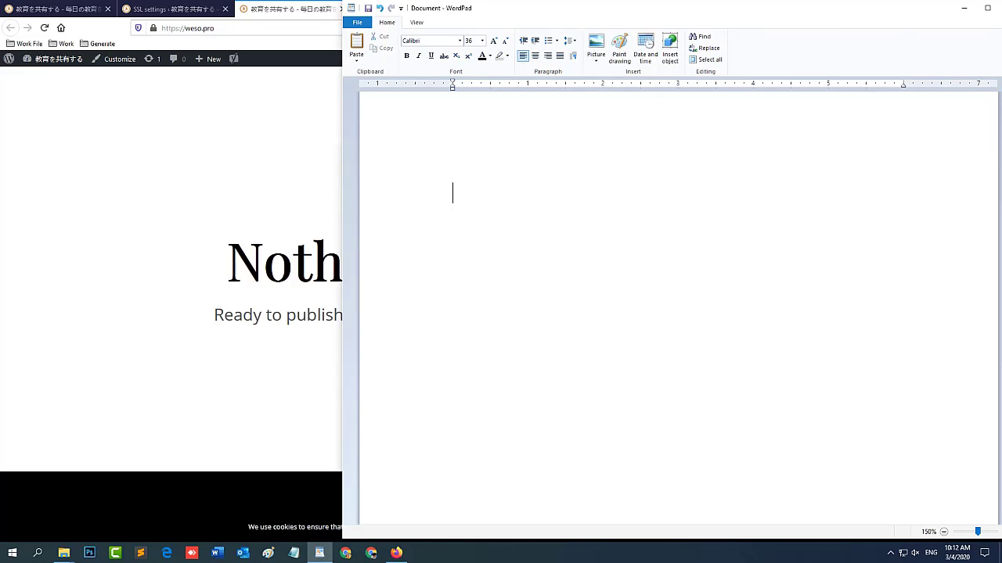
pyautogui.moveTo(925, 7); pyautogui.dragTo(829, 15)
pyautogui.click(914, 15)
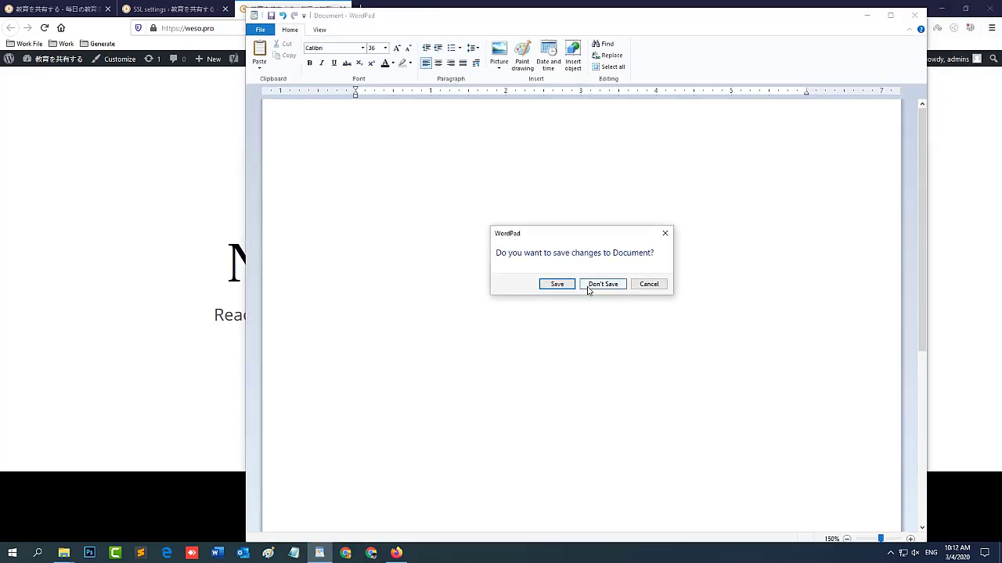